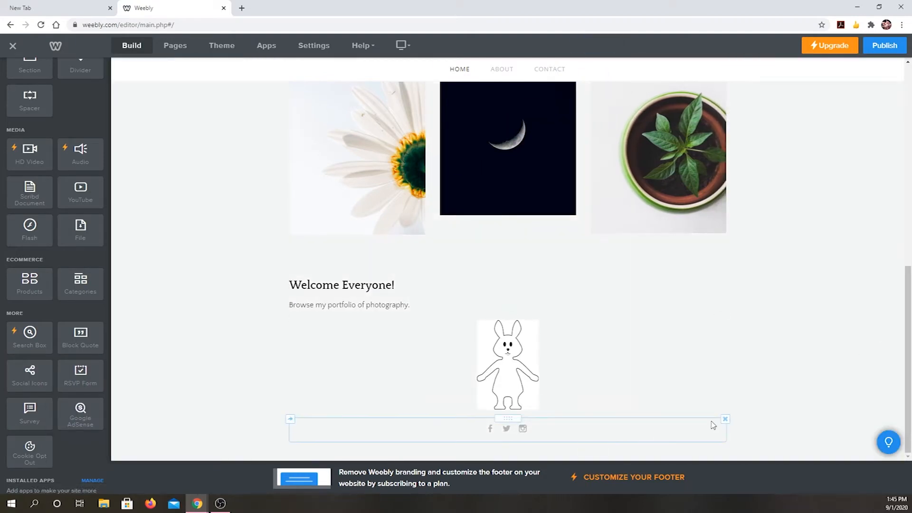
# Step: Delete the social icons row below the rabbit drawing and add a Social Icons element above the photo grid
pyautogui.click(725, 419)
pyautogui.click(706, 390)
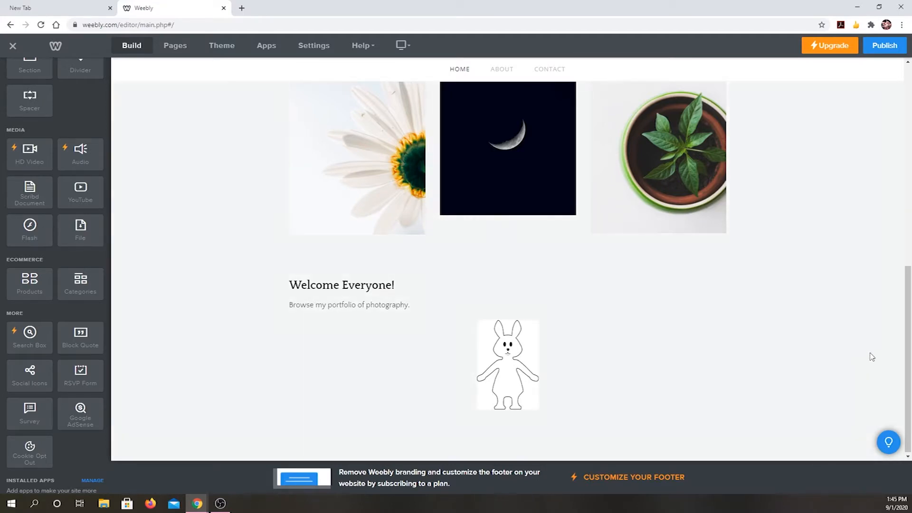
pyautogui.moveTo(908, 325); pyautogui.dragTo(879, 84)
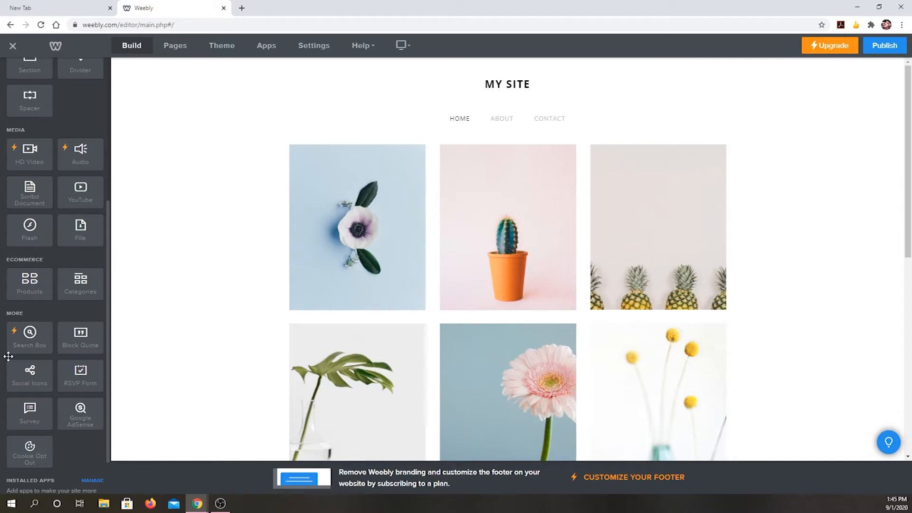
pyautogui.moveTo(21, 381); pyautogui.dragTo(446, 132)
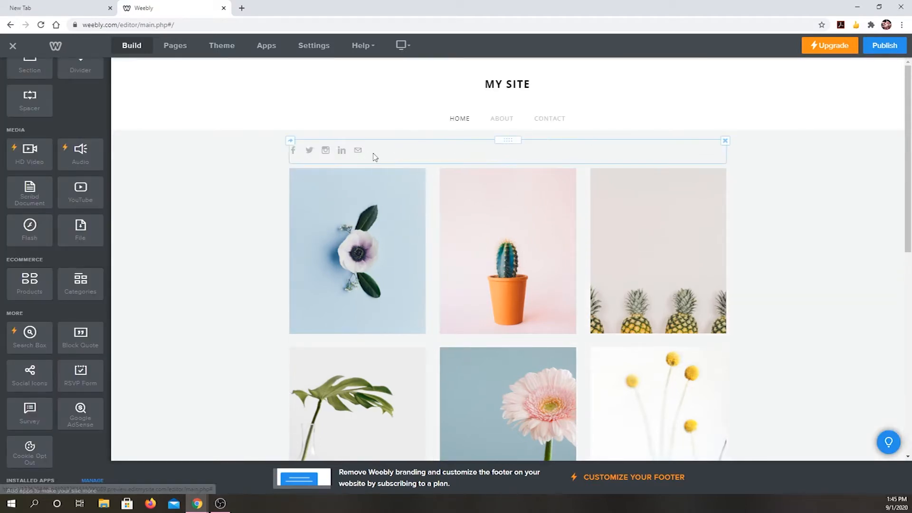
# Step: Try the alignment options on the new social icons and leave them aligned right
pyautogui.click(372, 157)
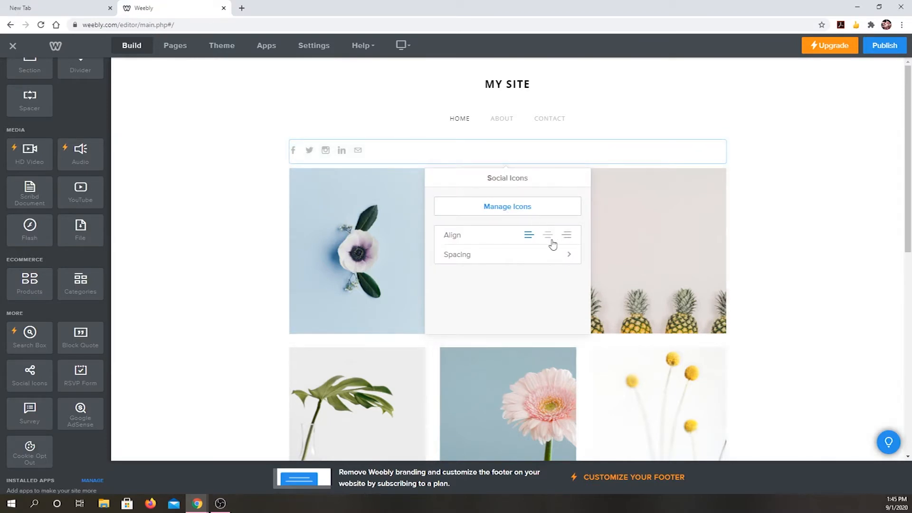
pyautogui.click(567, 237)
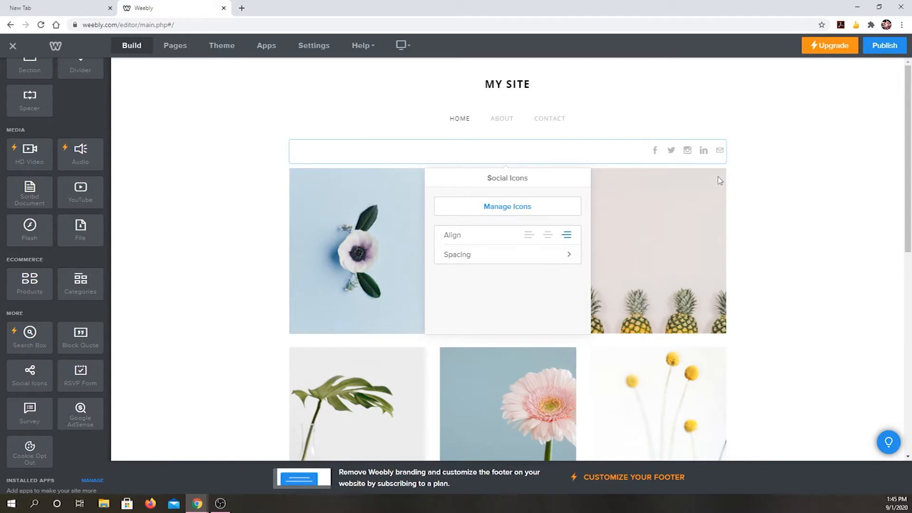
pyautogui.click(548, 234)
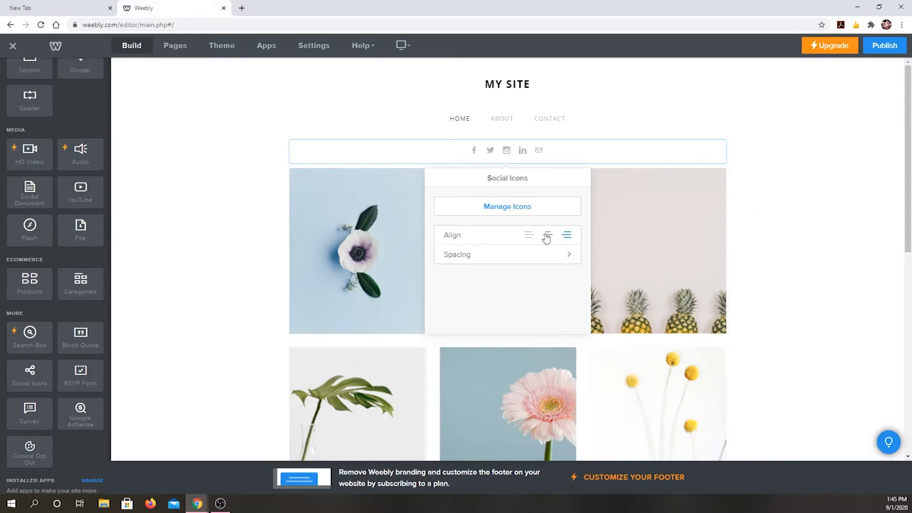
pyautogui.click(528, 238)
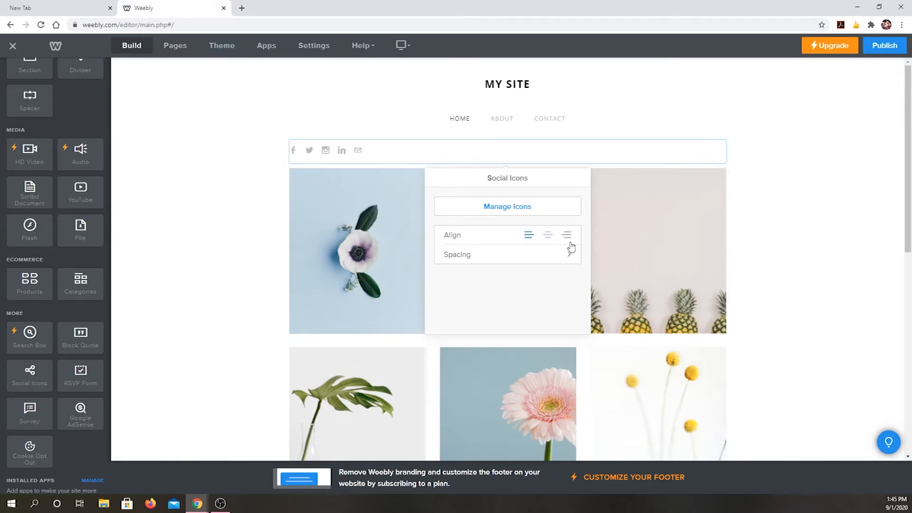
pyautogui.click(570, 242)
# Step: Hide the Facebook icon in the social icons element
pyautogui.click(546, 214)
pyautogui.scroll(-2, 513, 267)
pyautogui.scroll(2, 514, 266)
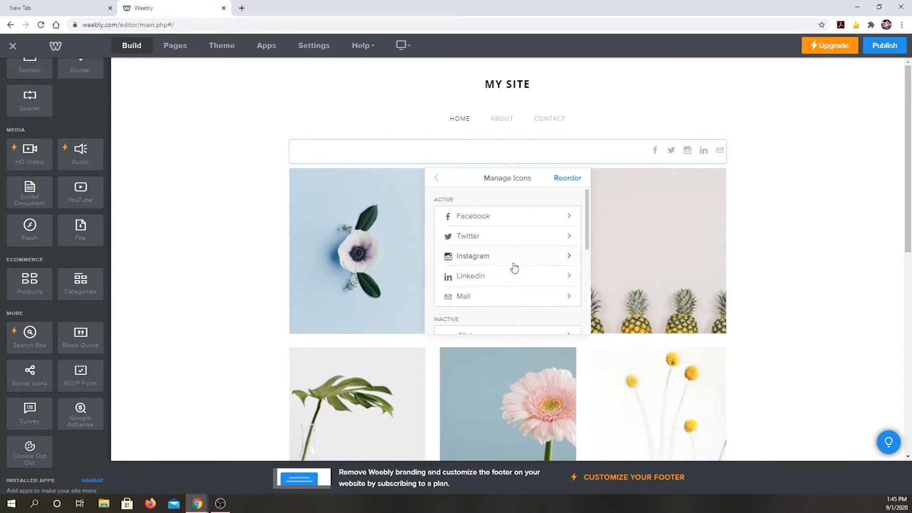
pyautogui.click(477, 217)
pyautogui.click(572, 244)
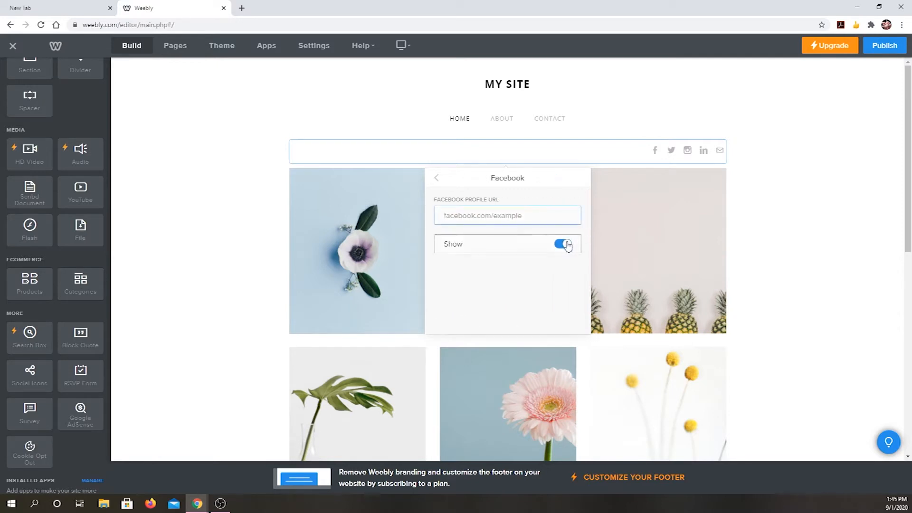
pyautogui.click(436, 178)
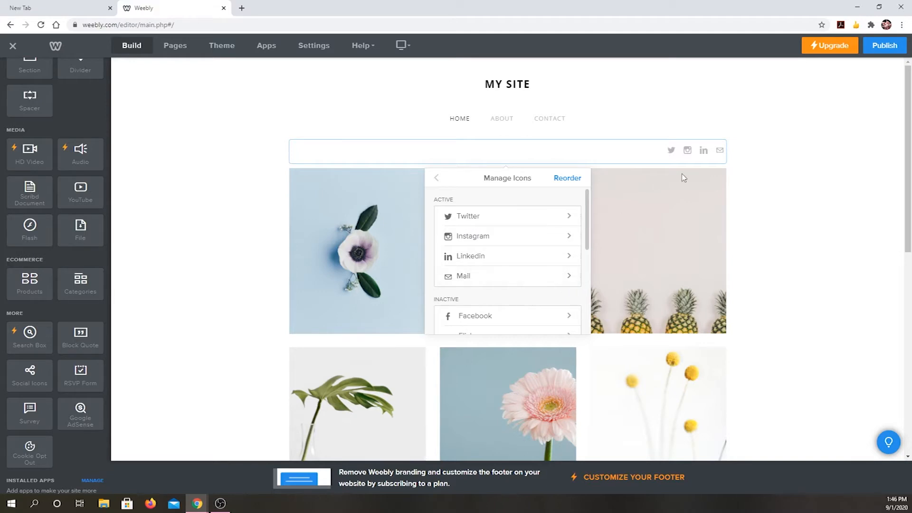
# Step: Enter the contact e-mail in the Mail icon's profile field and close the icon settings
pyautogui.click(473, 279)
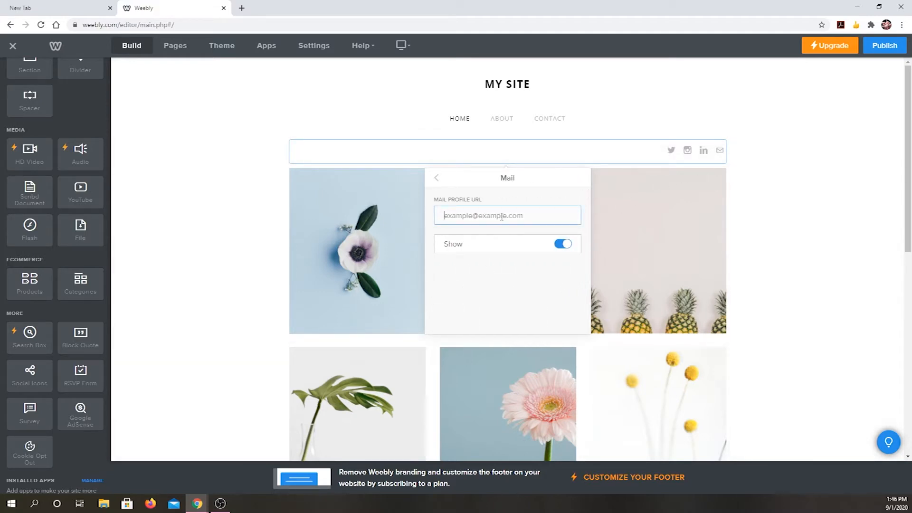
pyautogui.write('tl')
pyautogui.click(782, 240)
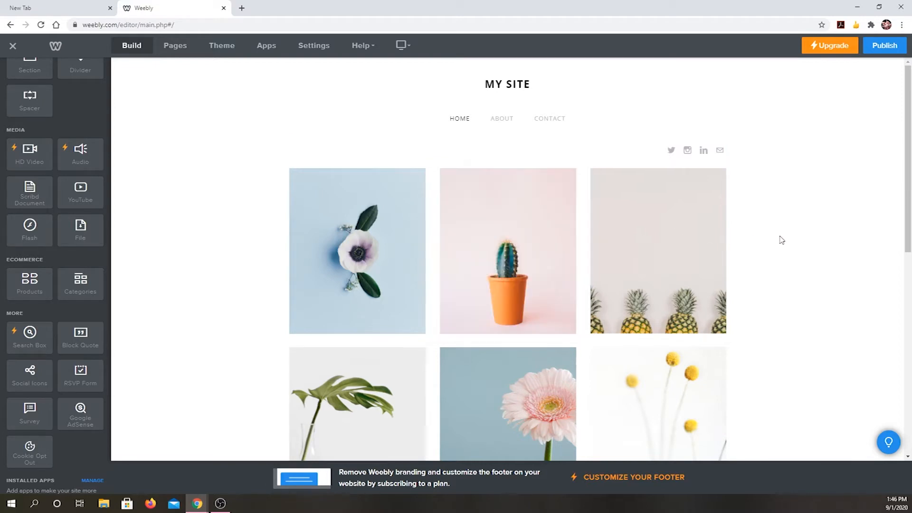
# Step: Enter the owner's Twitter profile URL for the Twitter social icon
pyautogui.click(676, 154)
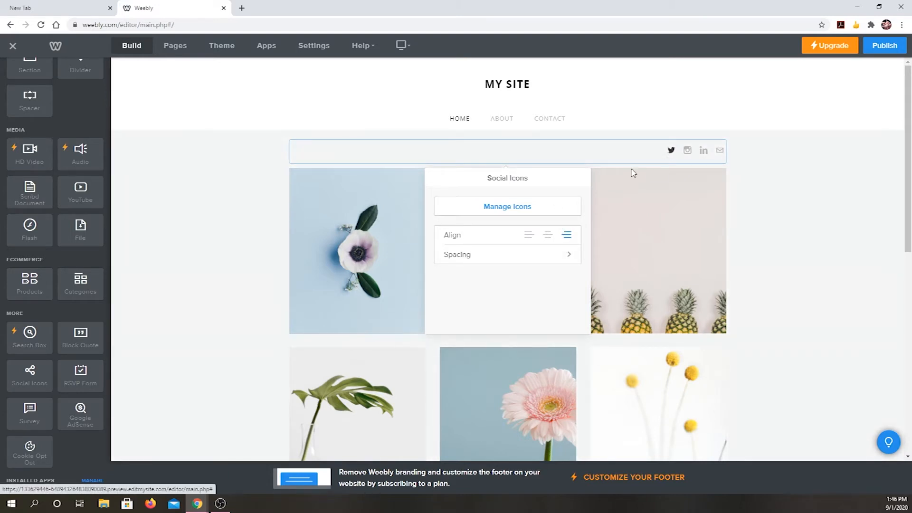
pyautogui.click(513, 212)
pyautogui.click(494, 218)
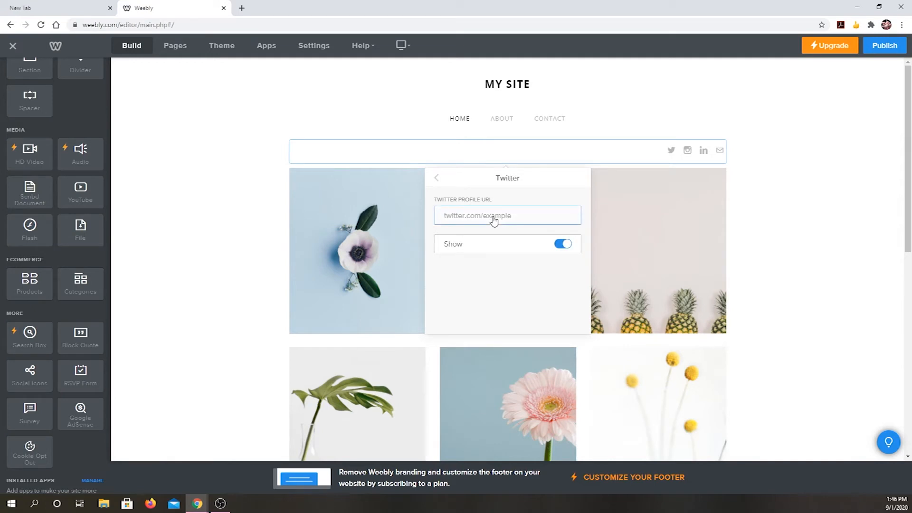
pyautogui.write('twitter.com/tinathebaron')
pyautogui.click(836, 226)
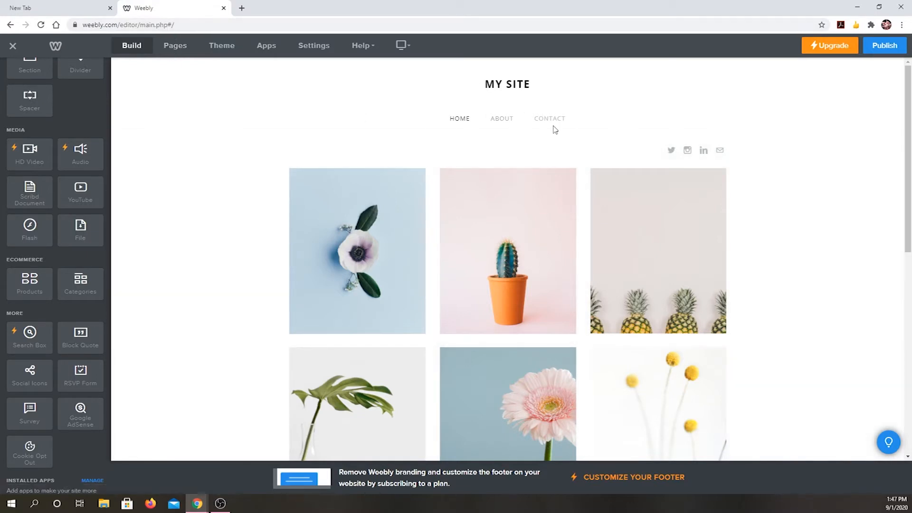
# Step: Rename the Home page as Gallery
pyautogui.moveTo(493, 119); pyautogui.dragTo(434, 120)
pyautogui.moveTo(908, 224); pyautogui.dragTo(887, 169)
pyautogui.click(174, 53)
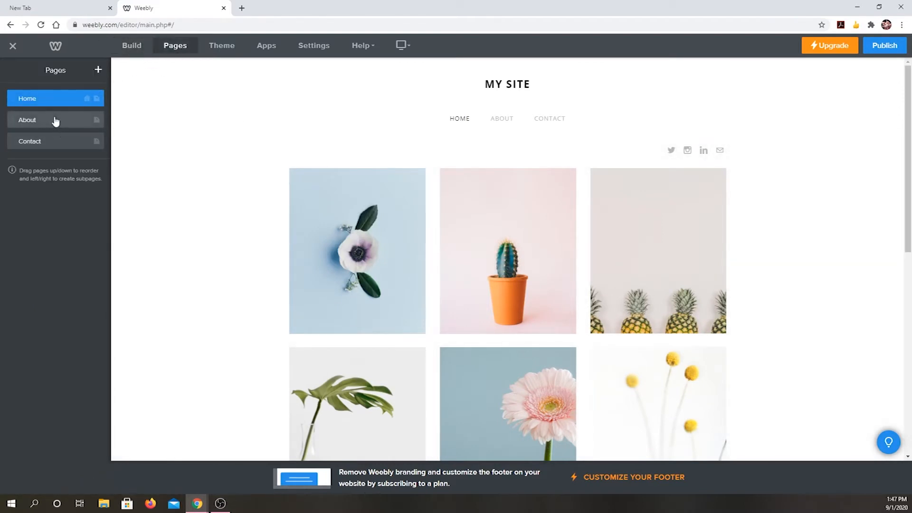
pyautogui.click(49, 99)
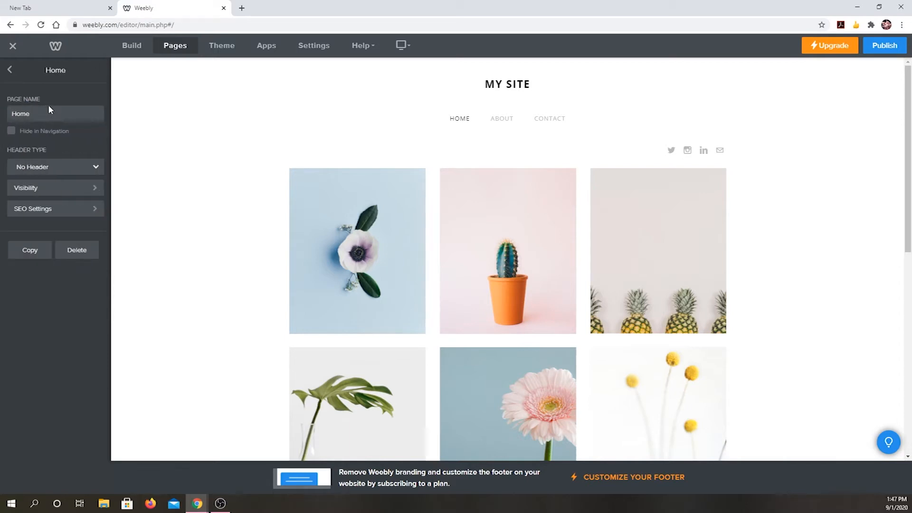
pyautogui.write('Gallery')
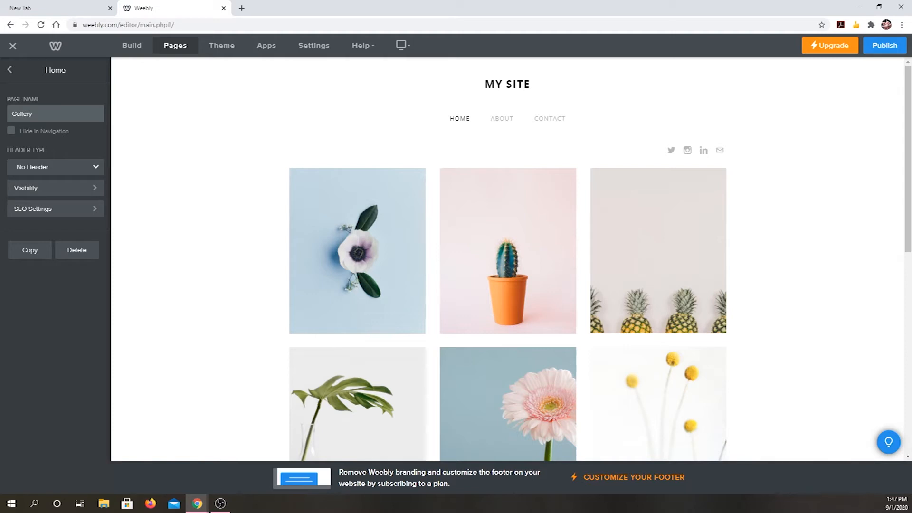
pyautogui.click(27, 367)
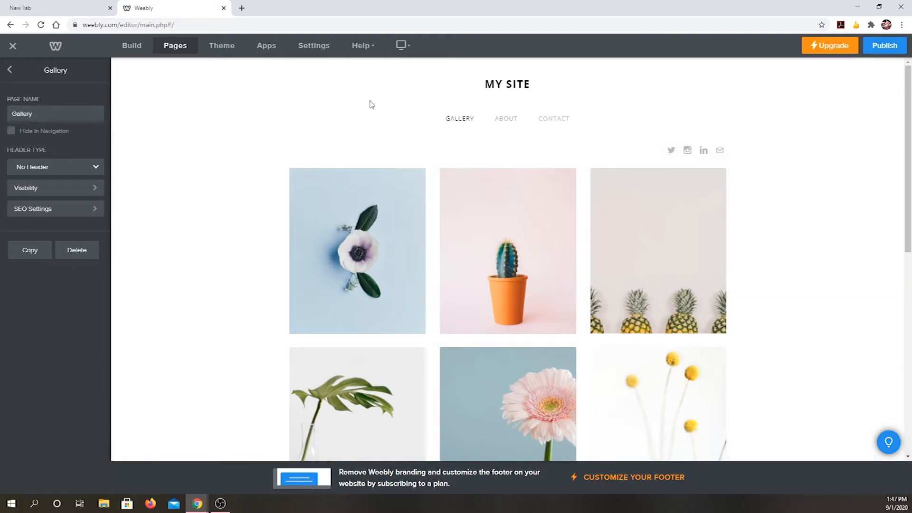
# Step: Open the About page and return to the list of basic page-building elements
pyautogui.click(496, 122)
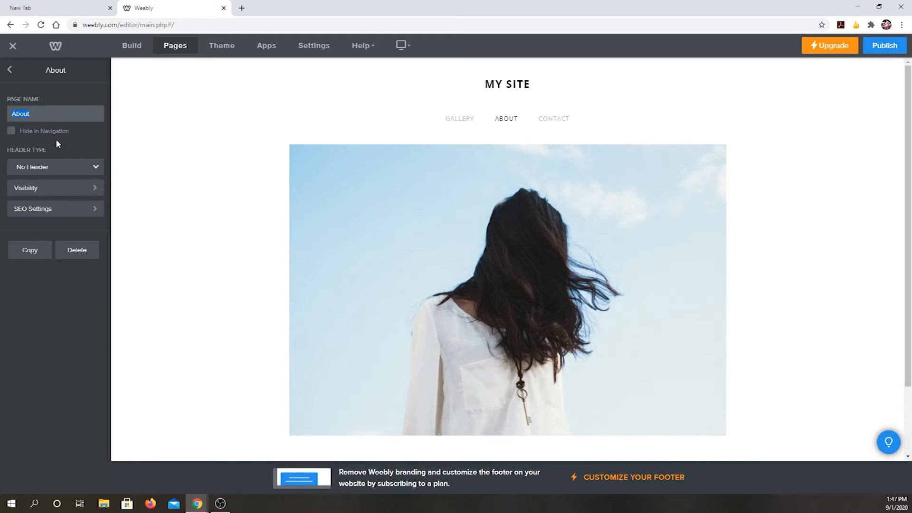
pyautogui.scroll(-2, 143, 186)
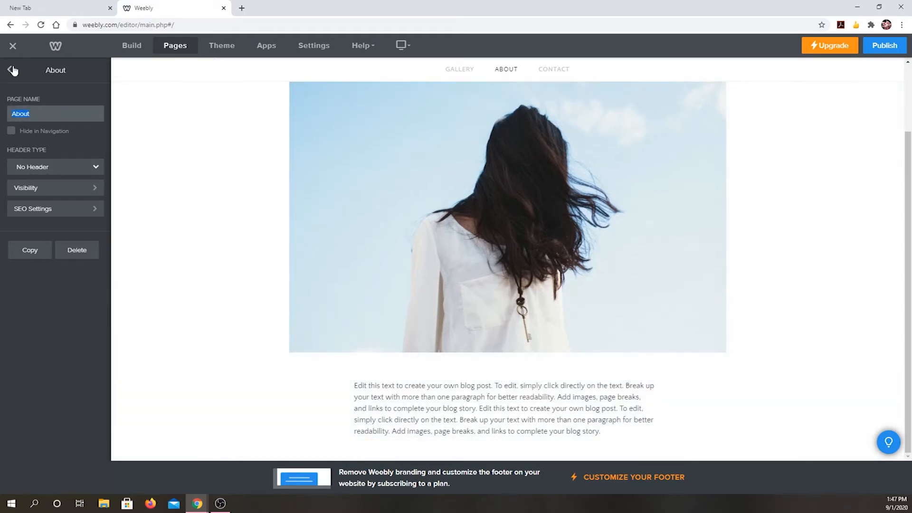
pyautogui.click(13, 70)
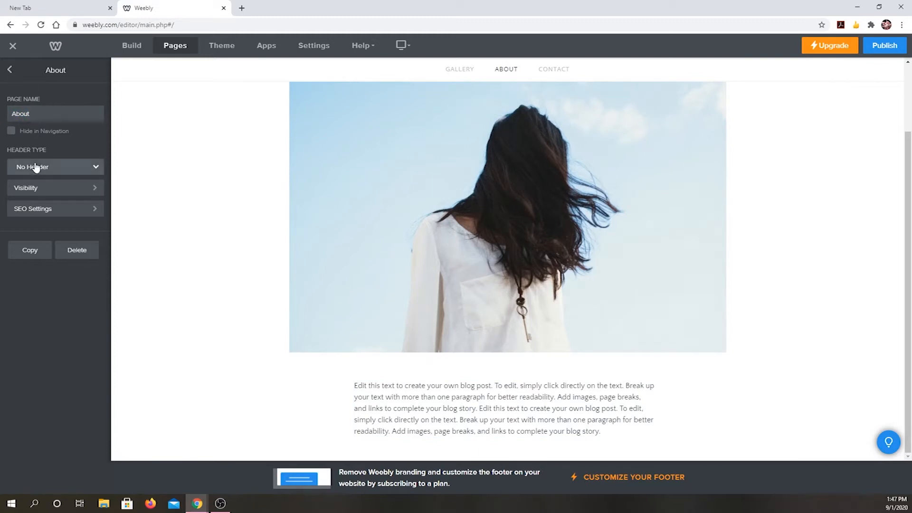
pyautogui.click(8, 71)
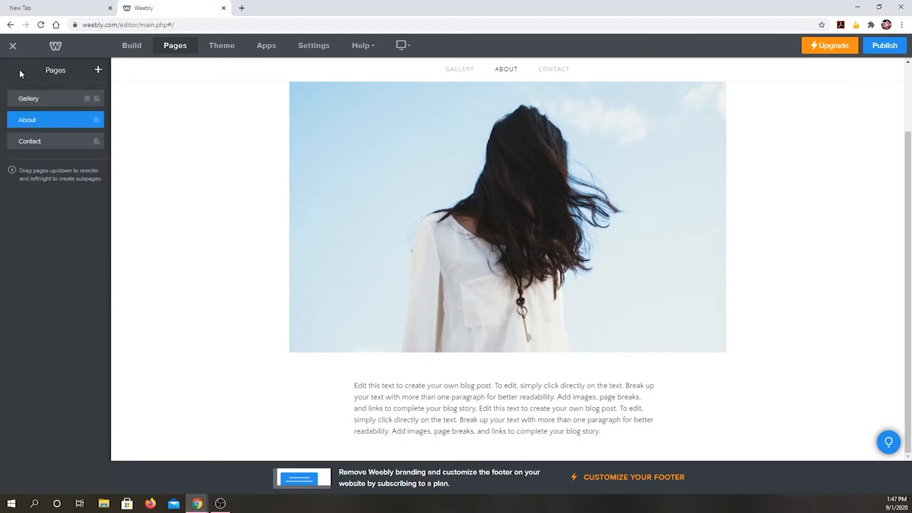
pyautogui.click(132, 45)
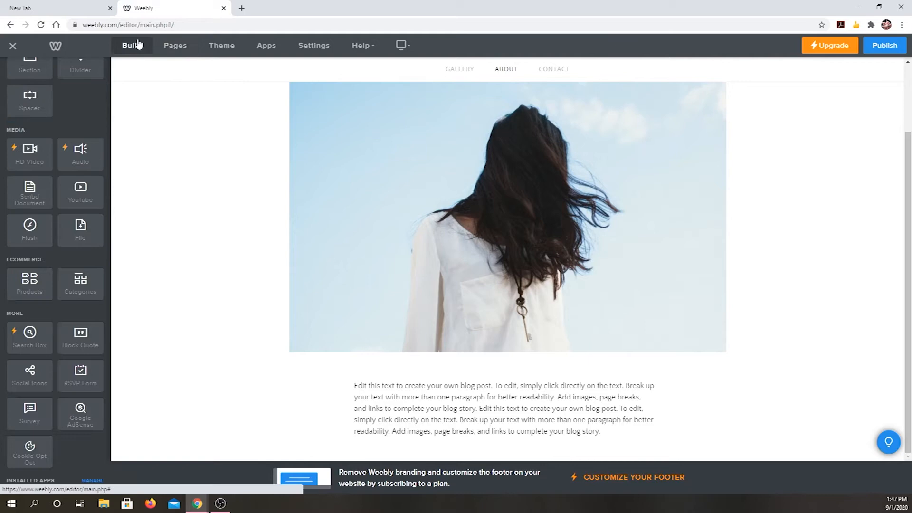
pyautogui.click(179, 50)
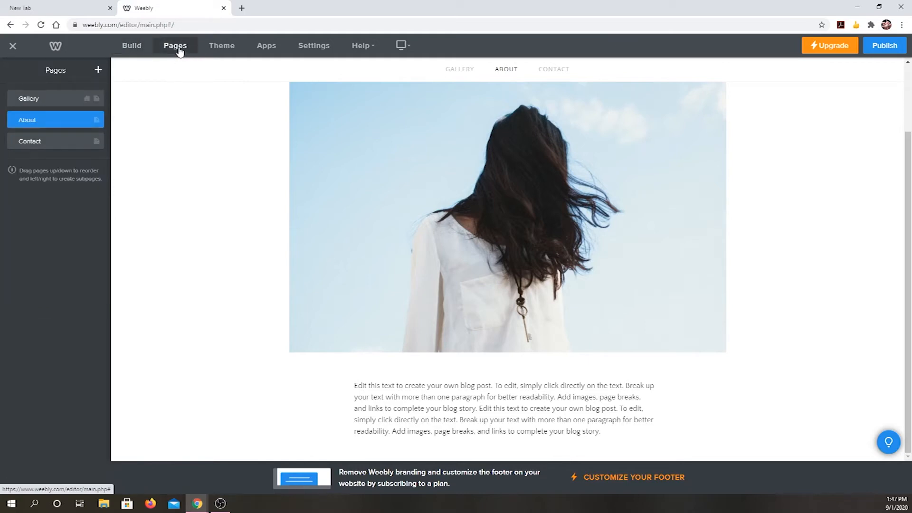
pyautogui.click(222, 50)
pyautogui.click(132, 51)
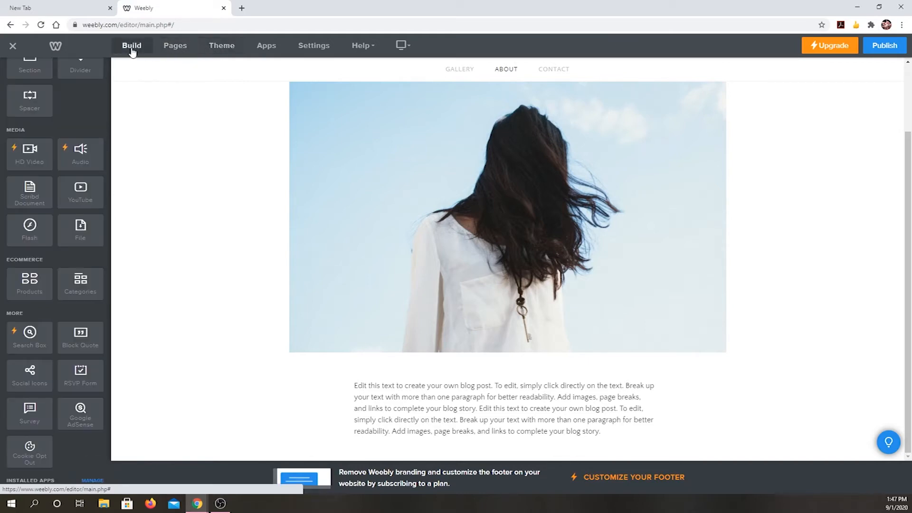
pyautogui.scroll(5, 55, 234)
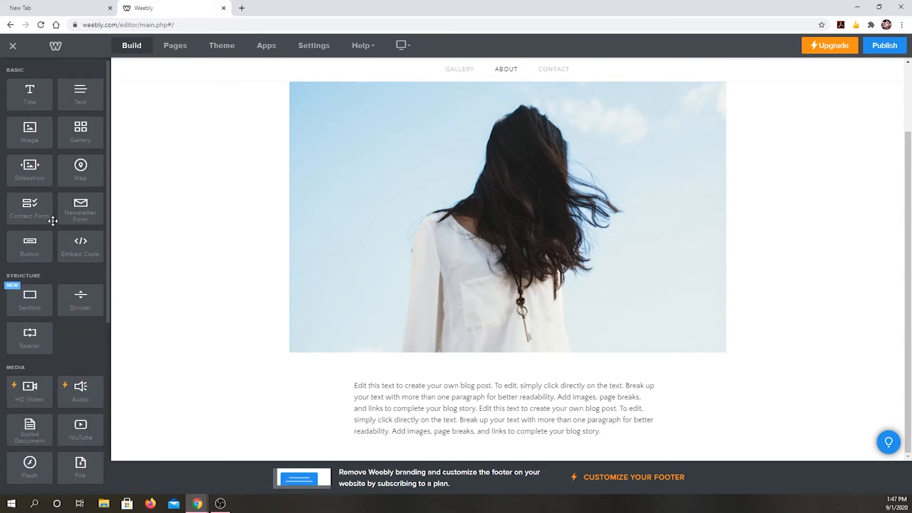
# Step: Delete the large photo of the woman from the About page
pyautogui.click(583, 283)
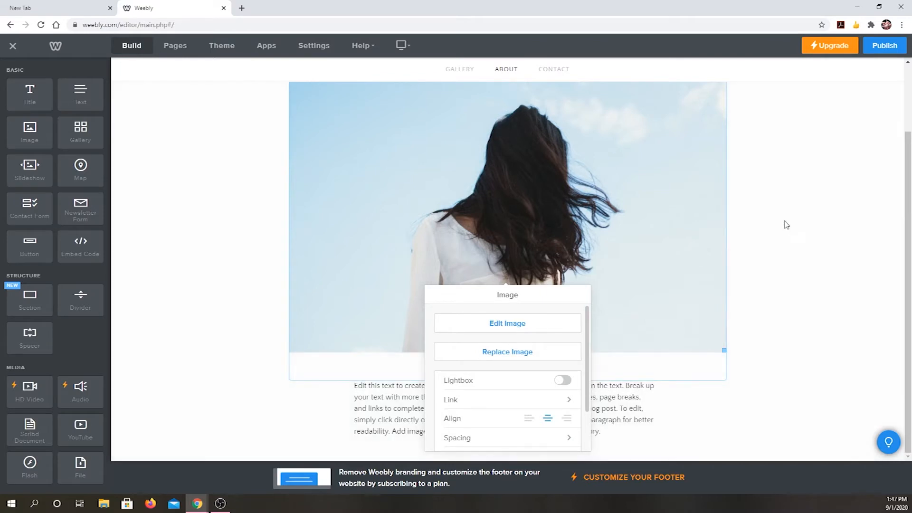
pyautogui.scroll(1, 719, 220)
pyautogui.scroll(1, 719, 220)
pyautogui.click(803, 276)
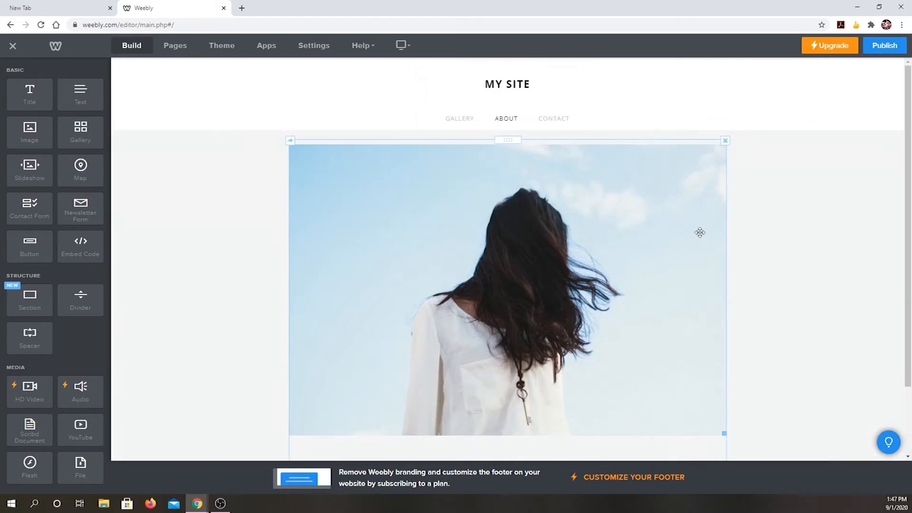
pyautogui.click(725, 140)
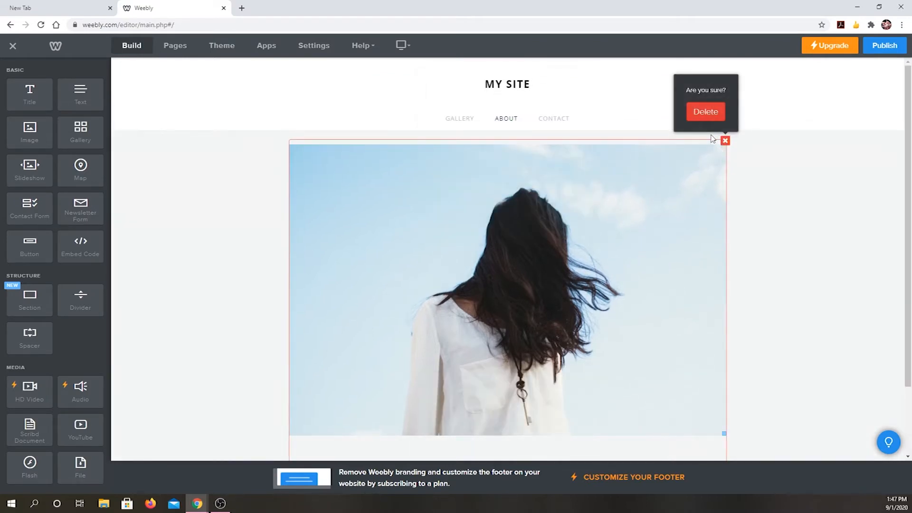
pyautogui.click(706, 113)
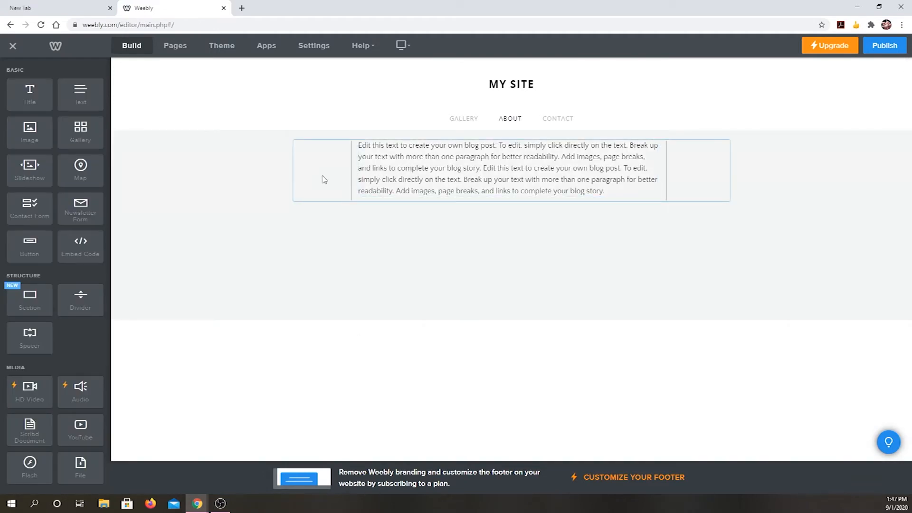
# Step: Delete the spacer to the right of the About page's text block
pyautogui.moveTo(64, 175); pyautogui.dragTo(723, 161)
pyautogui.click(729, 141)
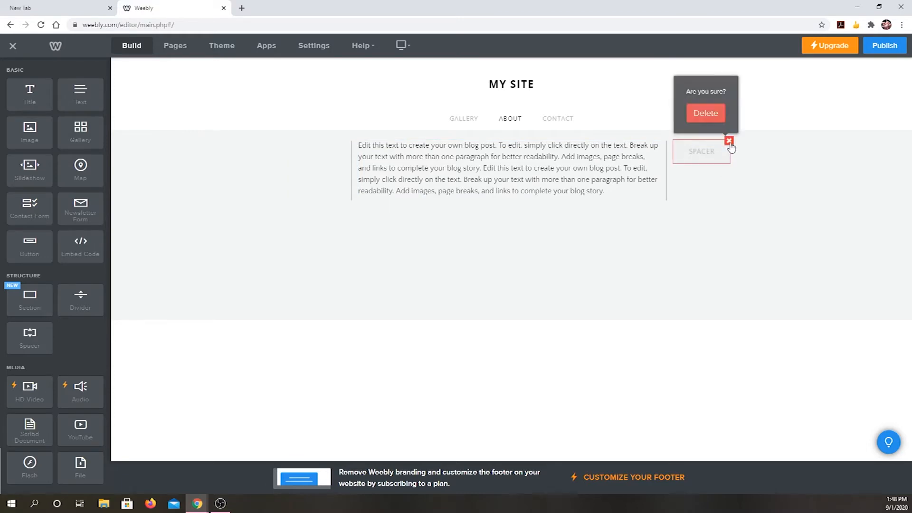
pyautogui.click(704, 113)
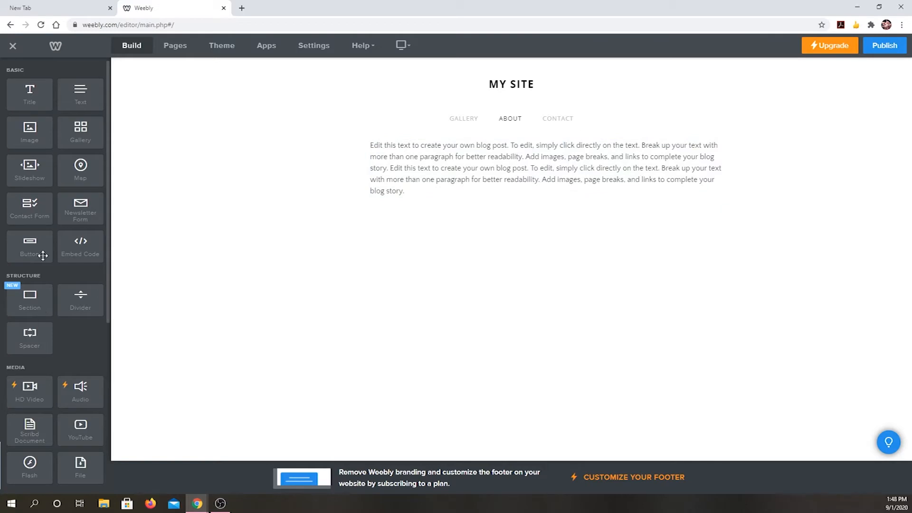
# Step: Add an image placeholder to the left of the About page's text block and delete the spacer beside it
pyautogui.moveTo(36, 136); pyautogui.dragTo(371, 183)
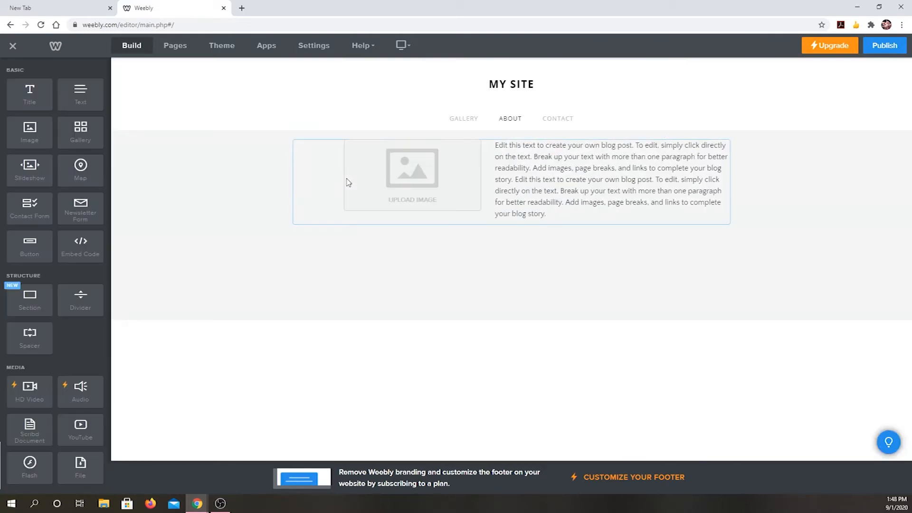
pyautogui.moveTo(413, 140); pyautogui.dragTo(321, 152)
pyautogui.click(329, 141)
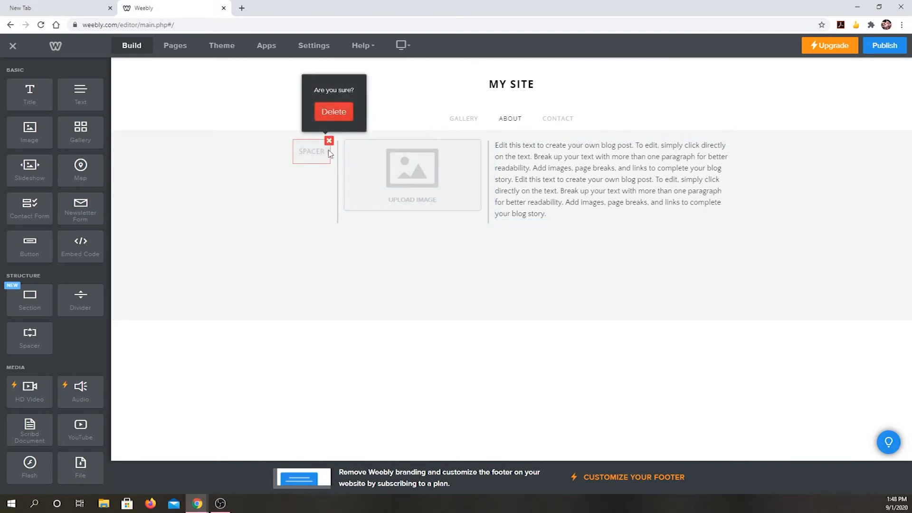
pyautogui.click(341, 114)
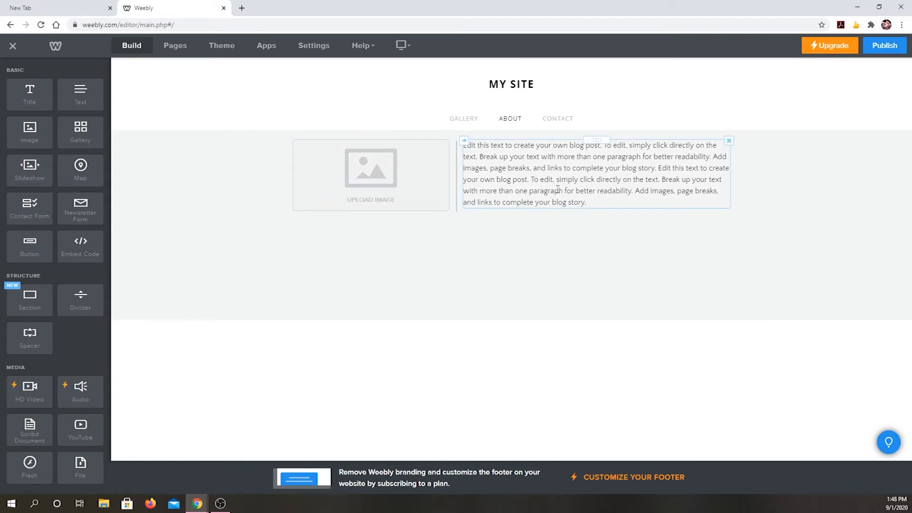
pyautogui.moveTo(589, 202); pyautogui.dragTo(459, 138)
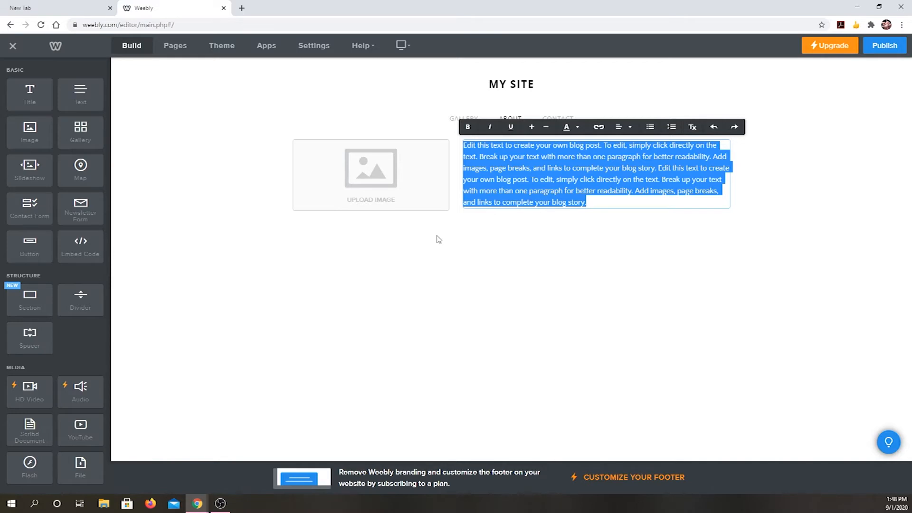
pyautogui.click(596, 198)
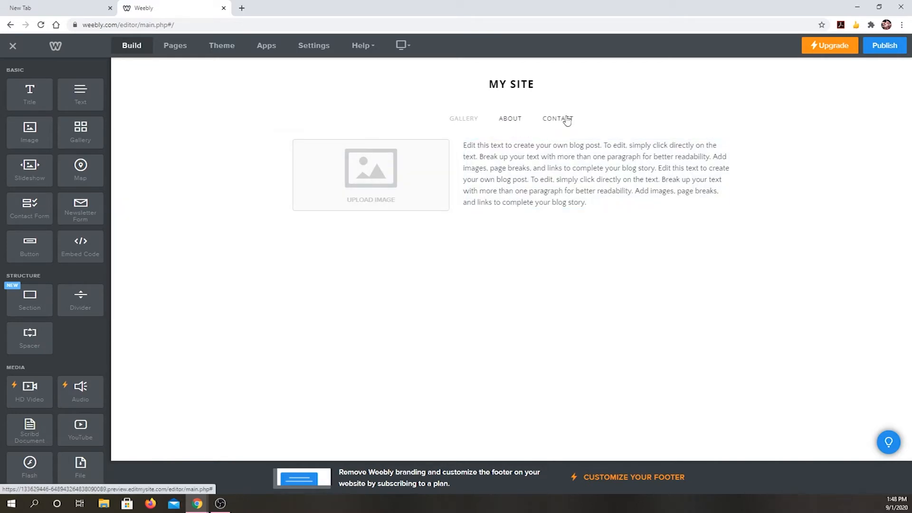
# Step: Look at the Contact page, return to the About page and add a second image placeholder below the first
pyautogui.click(558, 118)
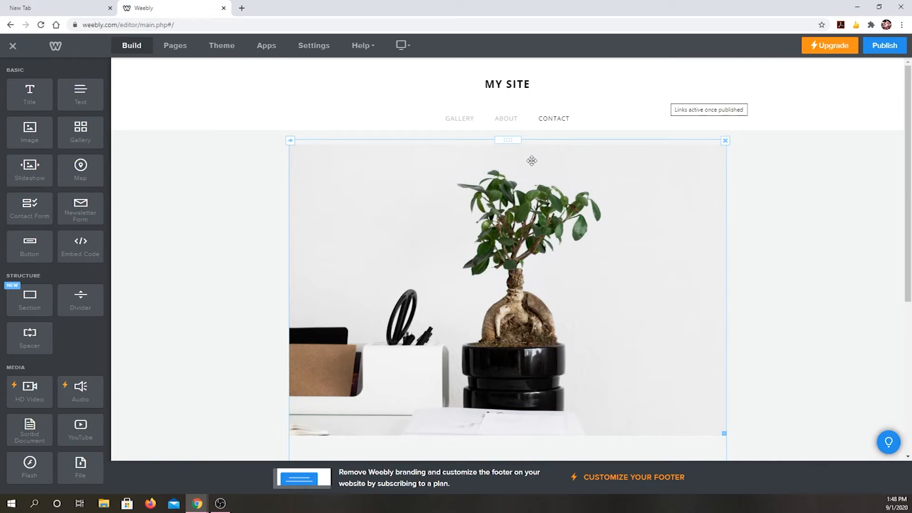
pyautogui.click(456, 118)
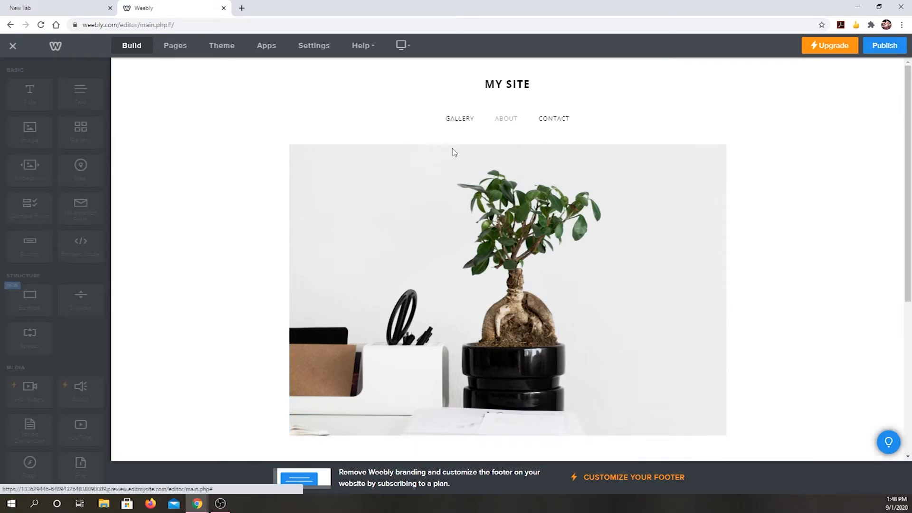
pyautogui.click(370, 292)
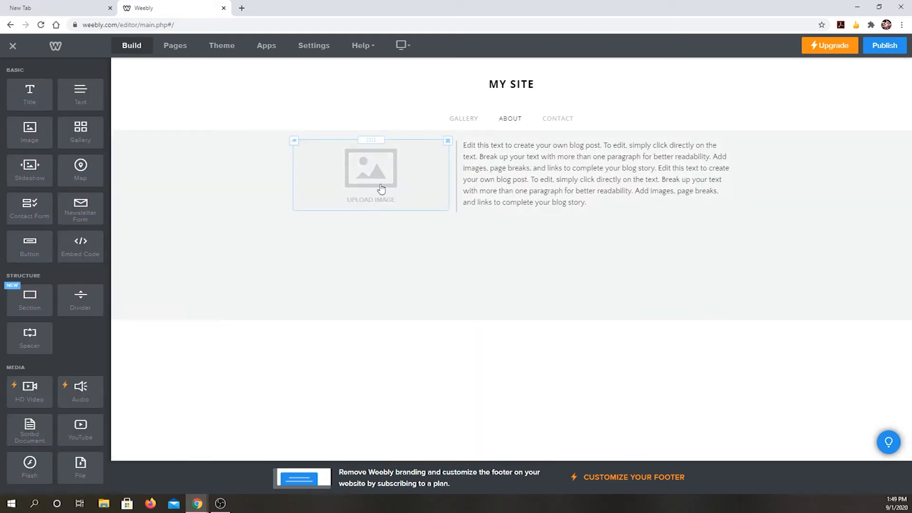
pyautogui.moveTo(31, 137); pyautogui.dragTo(395, 218)
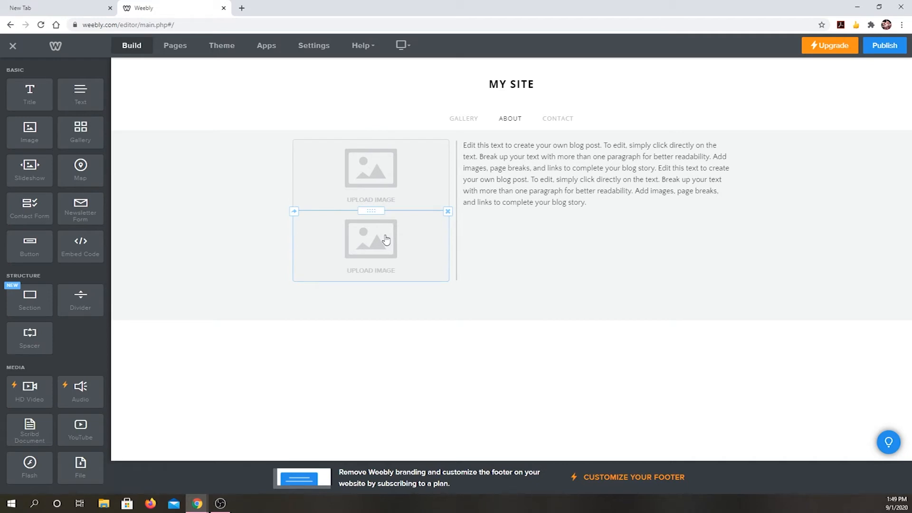
# Step: View the page types that can be added to the site
pyautogui.click(175, 48)
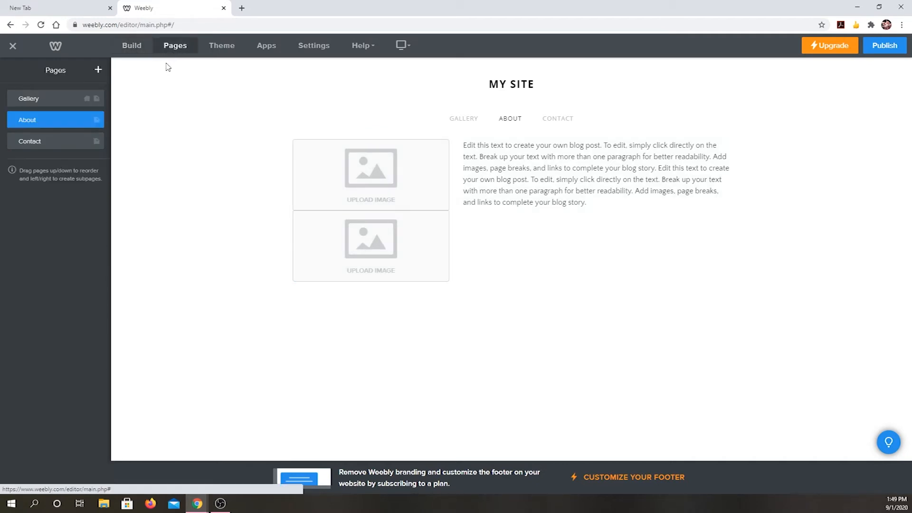
pyautogui.click(98, 71)
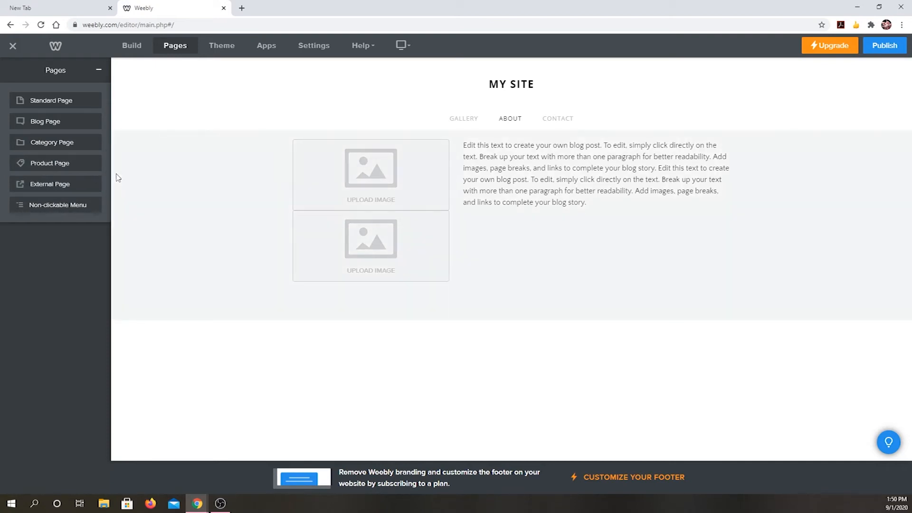
pyautogui.click(120, 176)
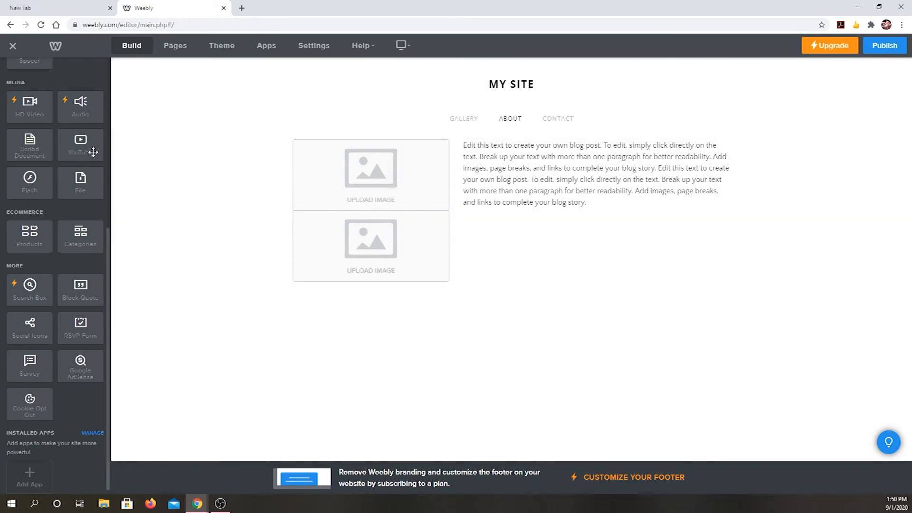
pyautogui.click(242, 9)
pyautogui.write('www.youtu')
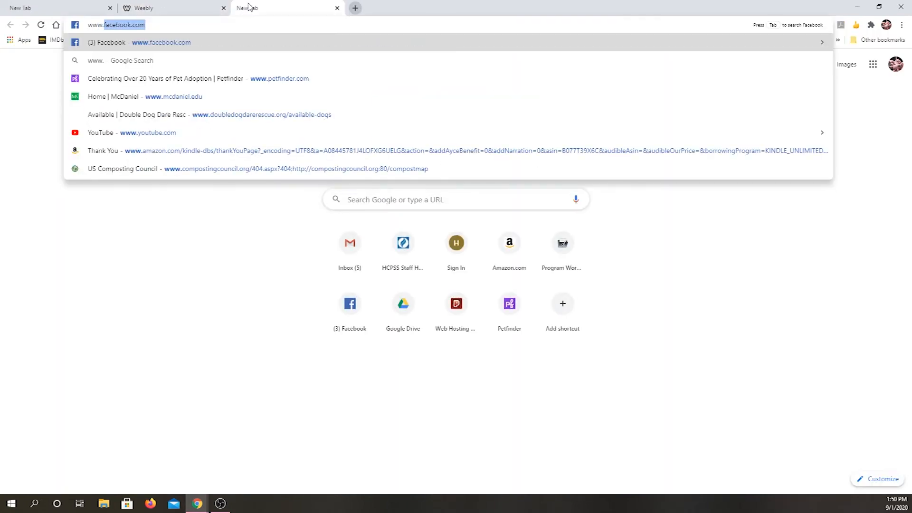
pyautogui.write('be.com')
pyautogui.press('Return')
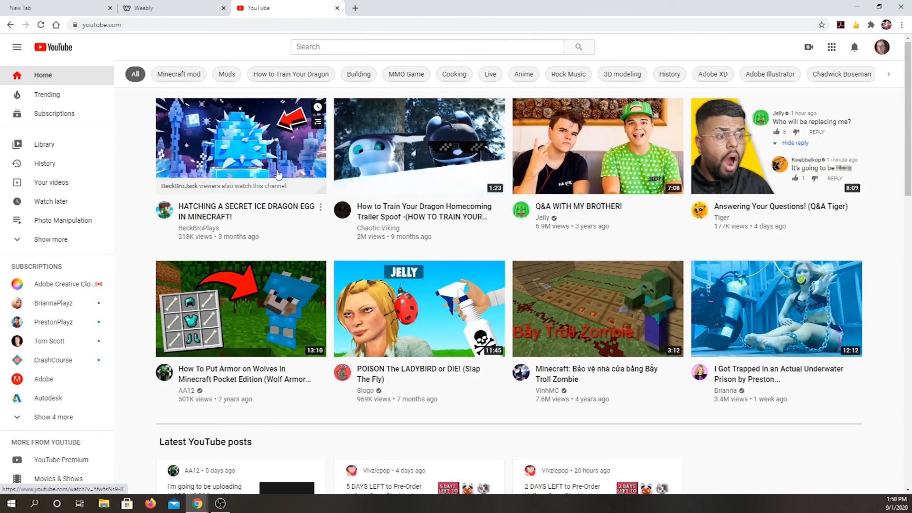
pyautogui.scroll(-1, 98, 137)
pyautogui.scroll(1, 100, 132)
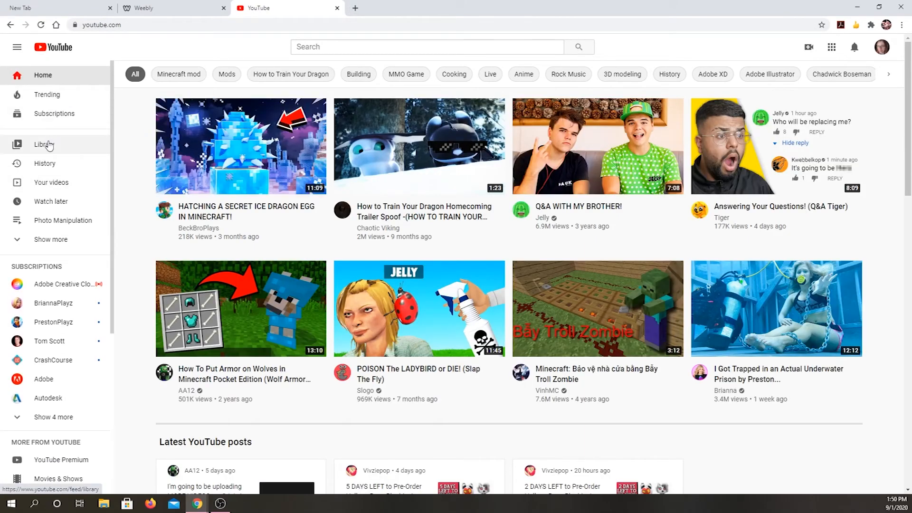
pyautogui.click(58, 180)
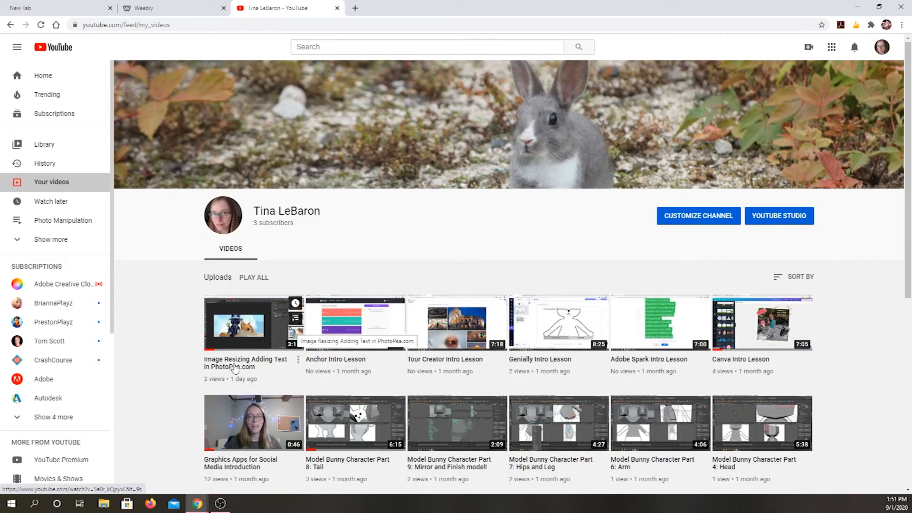
# Step: Open the "Image Resizing Adding Text in PhotoPea.com" video and pause its playback
pyautogui.click(298, 360)
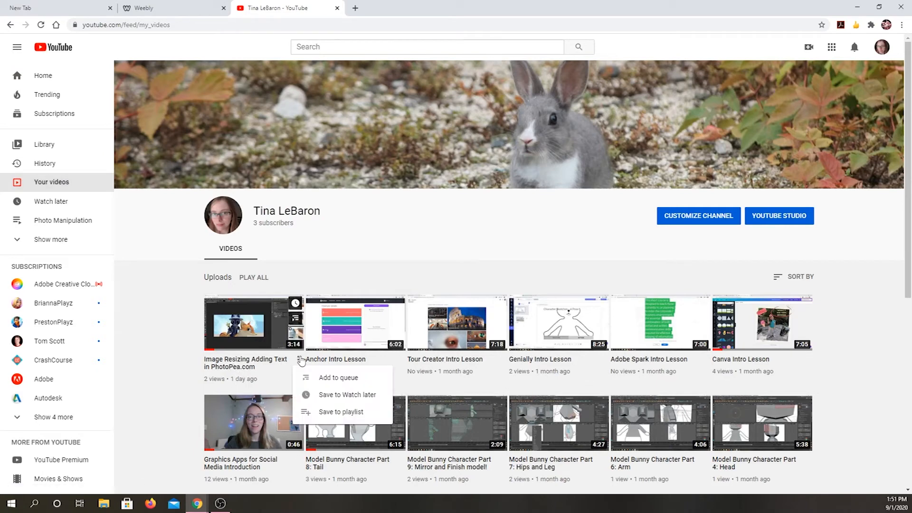
pyautogui.click(275, 364)
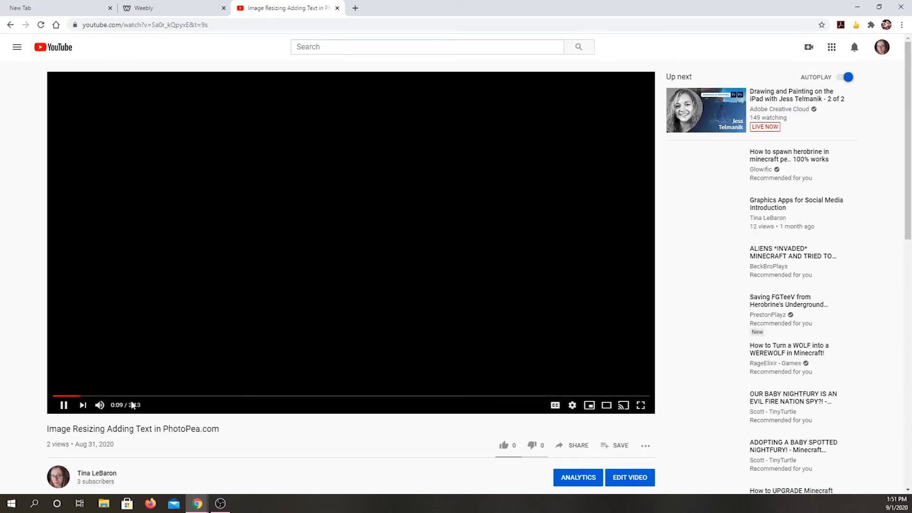
pyautogui.click(67, 405)
pyautogui.scroll(-2, 313, 395)
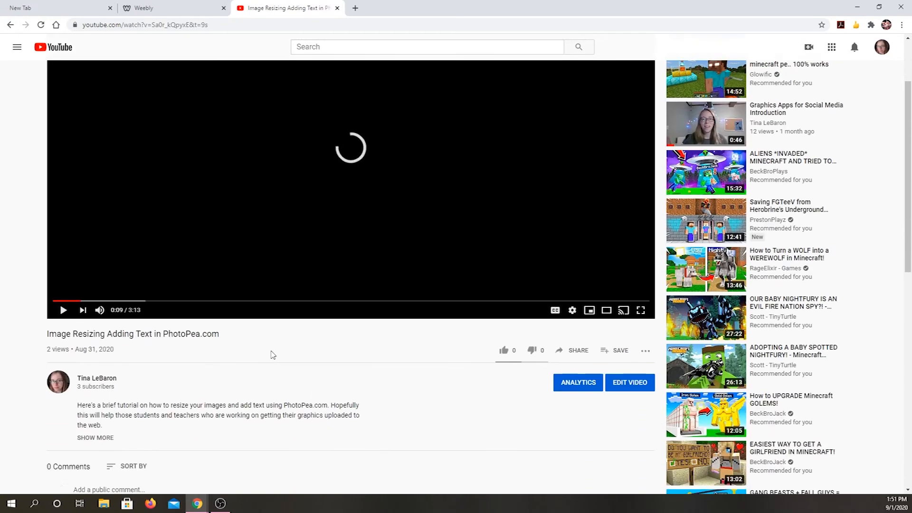
# Step: View the video's sharing options and copy the video's web address from the browser
pyautogui.click(582, 354)
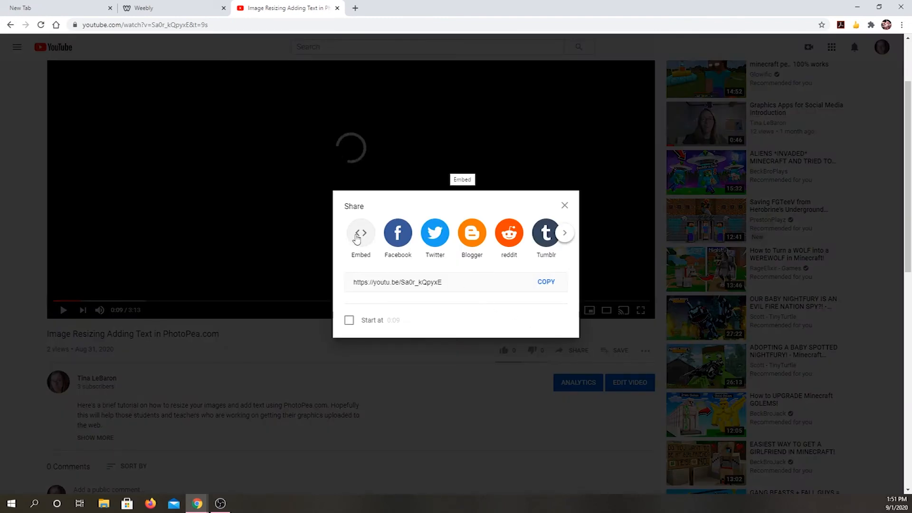
pyautogui.click(195, 24)
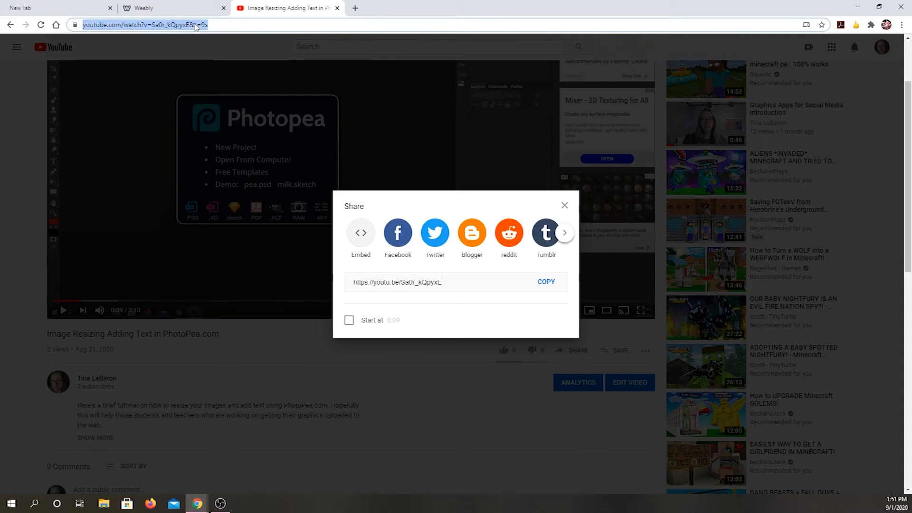
pyautogui.rightClick(195, 24)
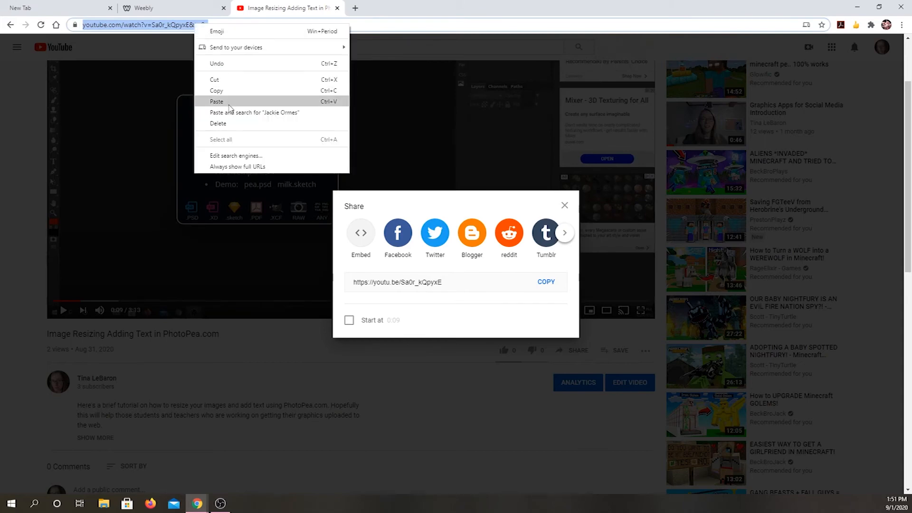
pyautogui.click(231, 91)
# Step: Switch back to Weebly and rename the Contact page as Tutorials and Questions
pyautogui.click(196, 8)
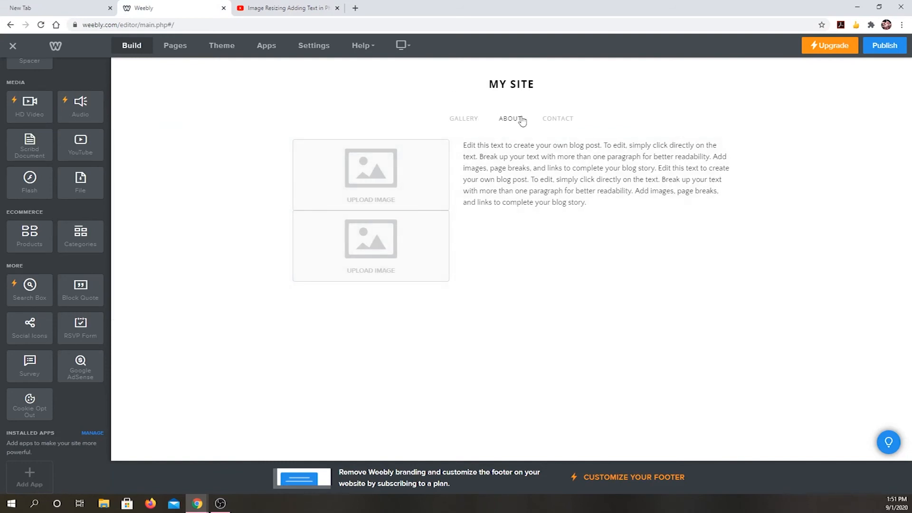
pyautogui.click(559, 119)
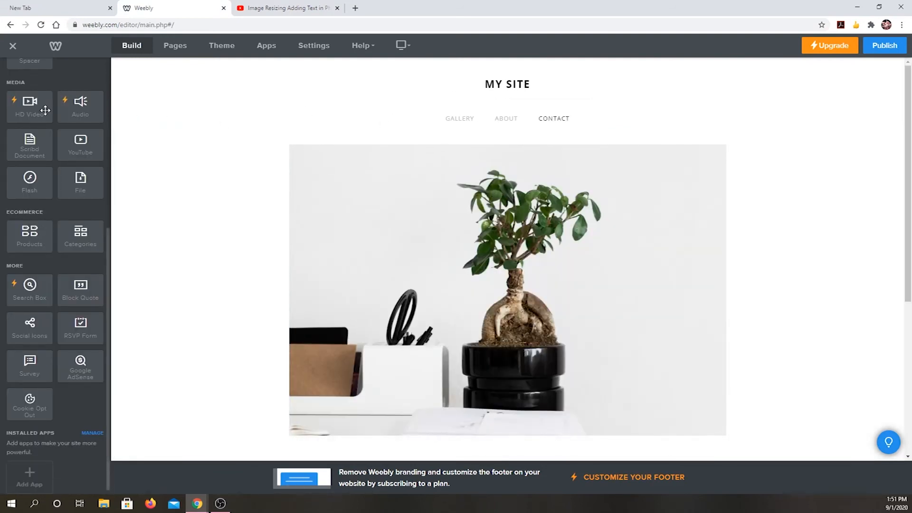
pyautogui.scroll(6, 47, 102)
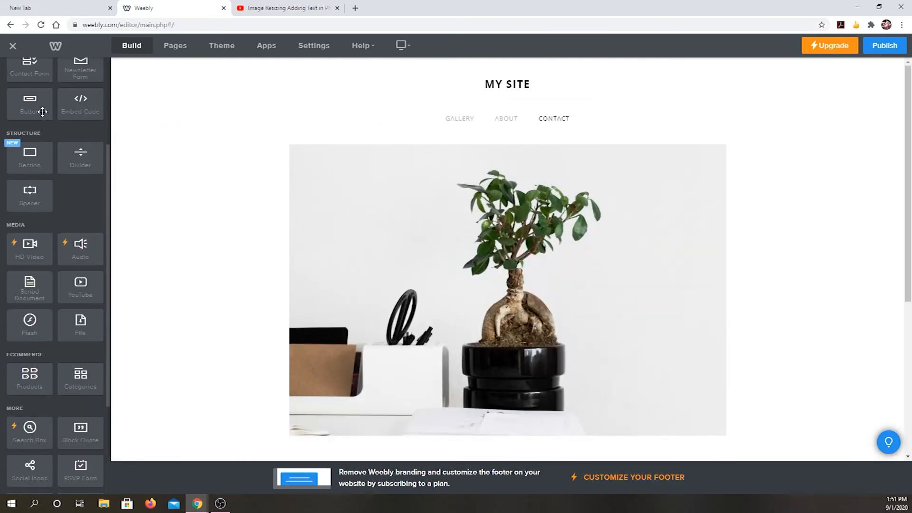
pyautogui.click(176, 45)
pyautogui.click(44, 142)
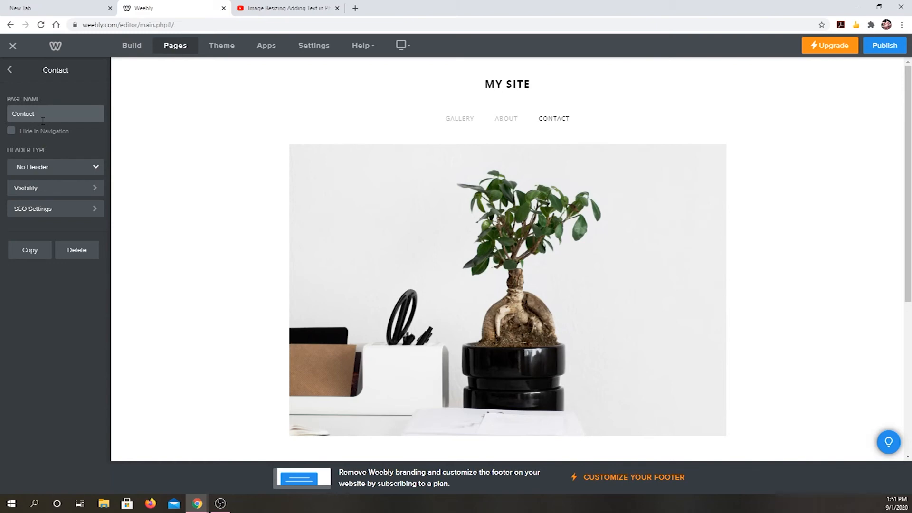
pyautogui.write('Tutorials and Questions')
pyautogui.moveTo(80, 113); pyautogui.dragTo(104, 113)
pyautogui.press('BackSpace')
pyautogui.click(12, 76)
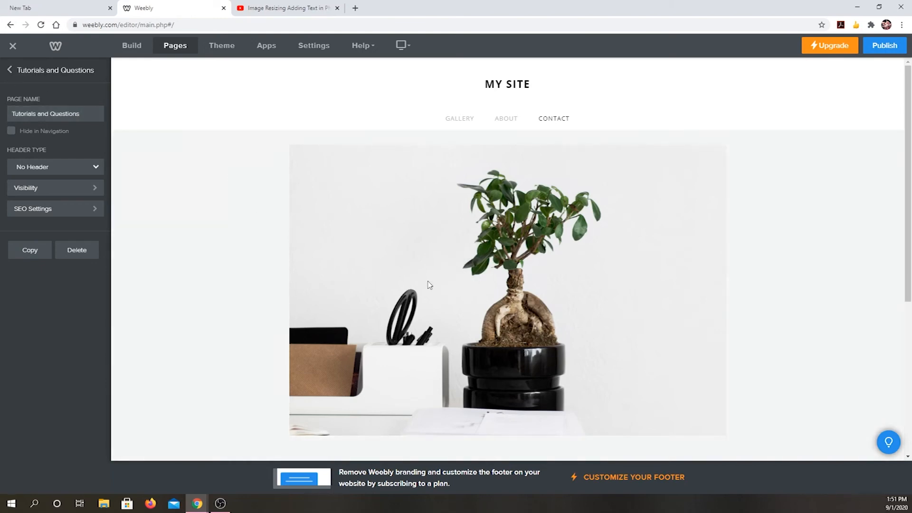
# Step: Delete the large plant photo from the Tutorials and Questions page
pyautogui.click(725, 141)
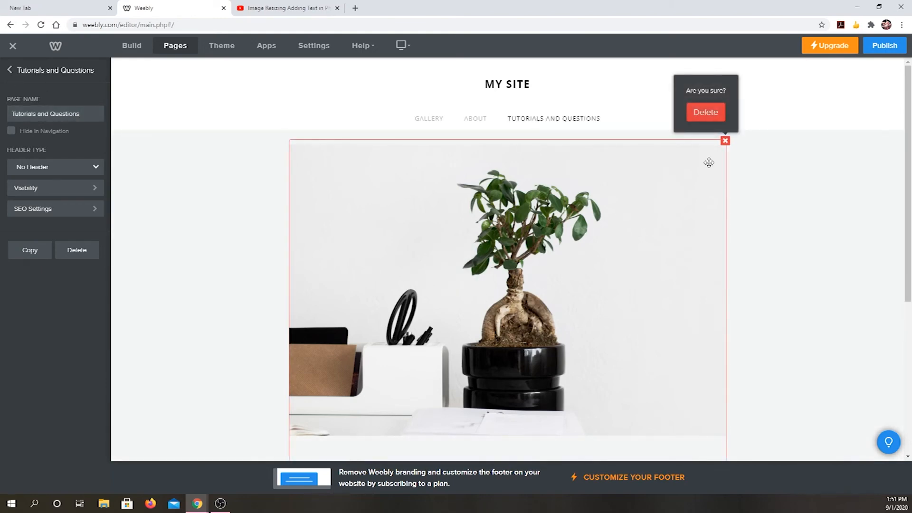
pyautogui.click(706, 113)
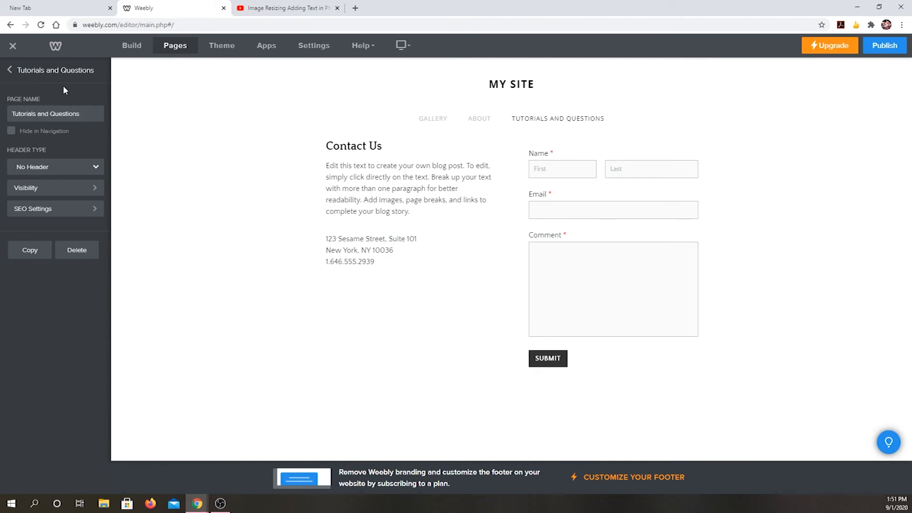
# Step: Add a title reading "Tutorials" above the Contact Us section of the Tutorials and Questions page
pyautogui.click(10, 70)
pyautogui.click(135, 51)
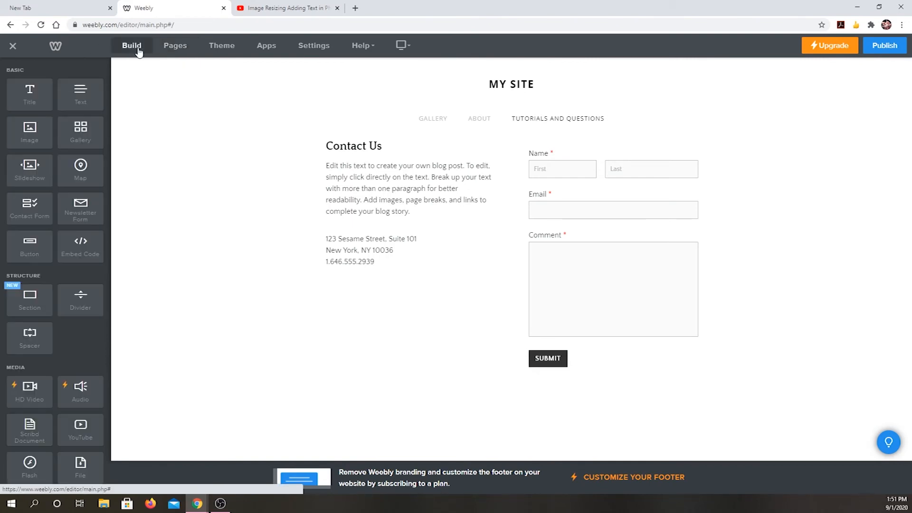
pyautogui.moveTo(39, 108); pyautogui.dragTo(324, 129)
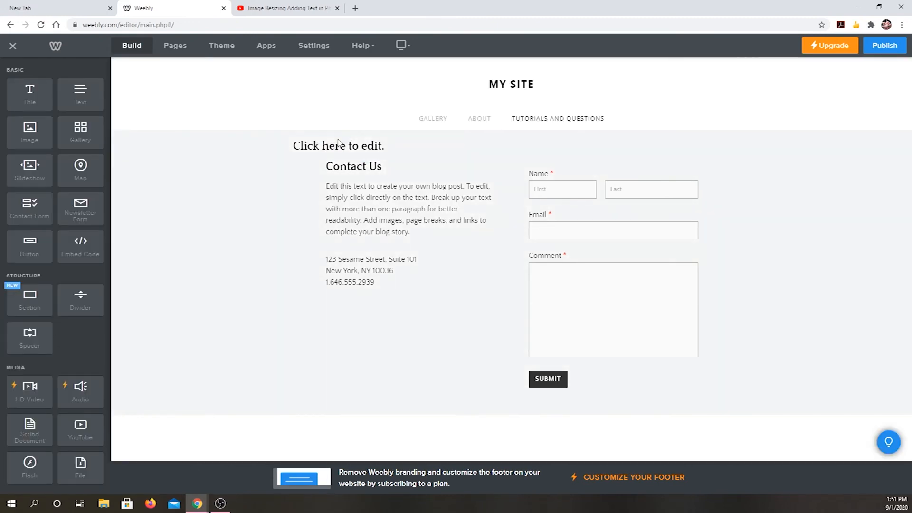
pyautogui.click(339, 145)
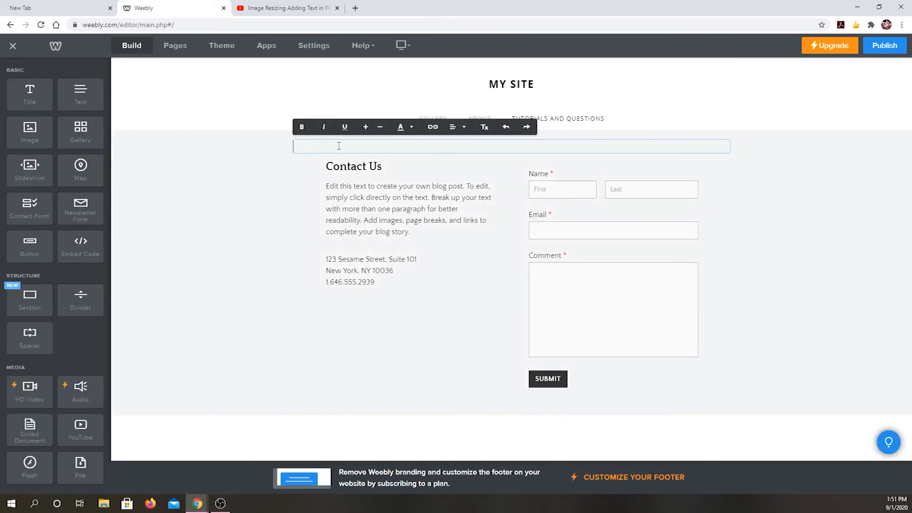
pyautogui.write('Tutorials')
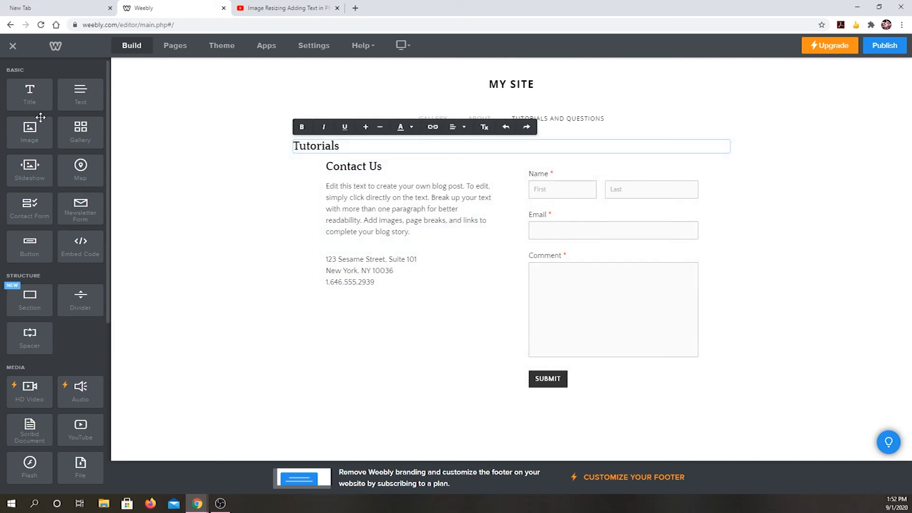
pyautogui.moveTo(80, 423); pyautogui.dragTo(513, 221)
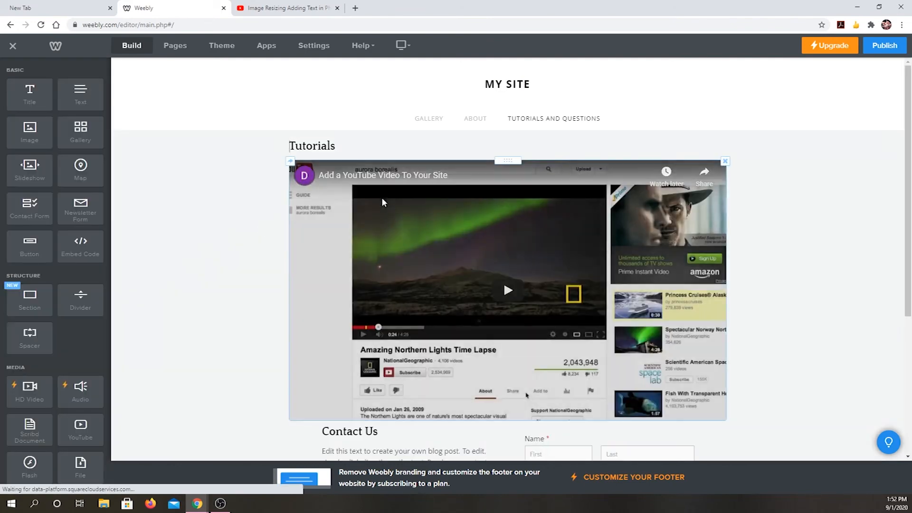
pyautogui.click(508, 291)
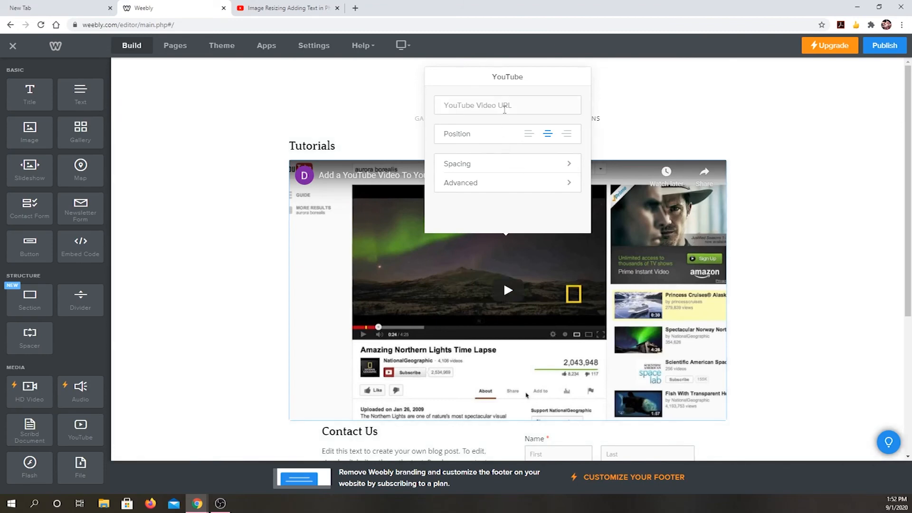
pyautogui.click(504, 107)
pyautogui.write('https://www.youtube.com/watch?v=Sa0r_kQpyxE&t=9s')
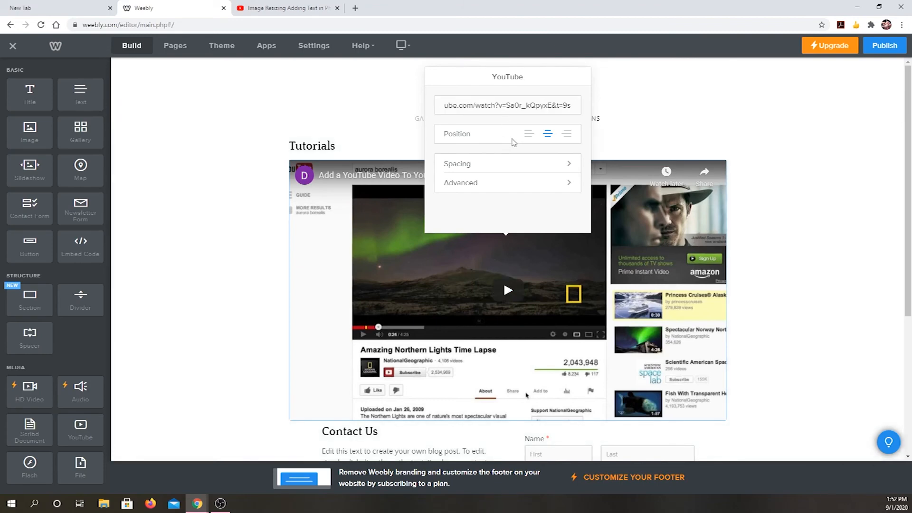
pyautogui.click(784, 135)
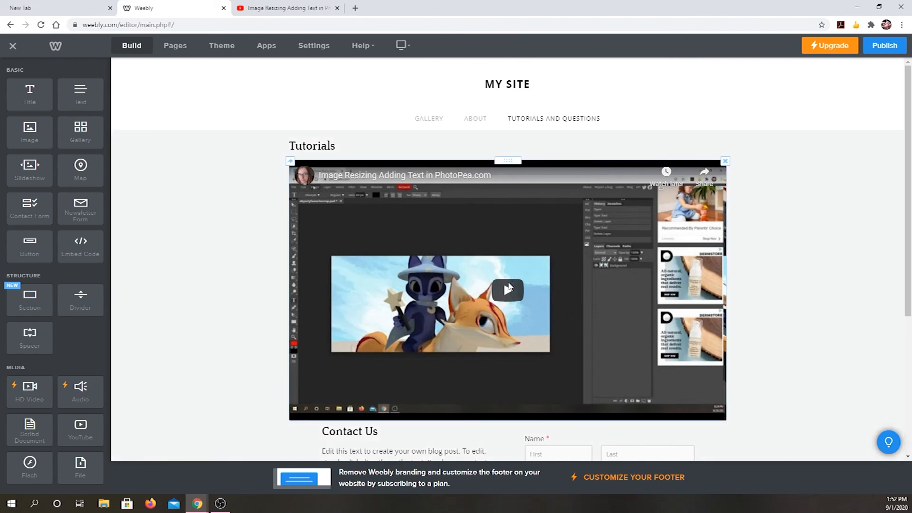
# Step: Change the "Contact Us" heading below the video to "Contact Me"
pyautogui.scroll(-2, 427, 323)
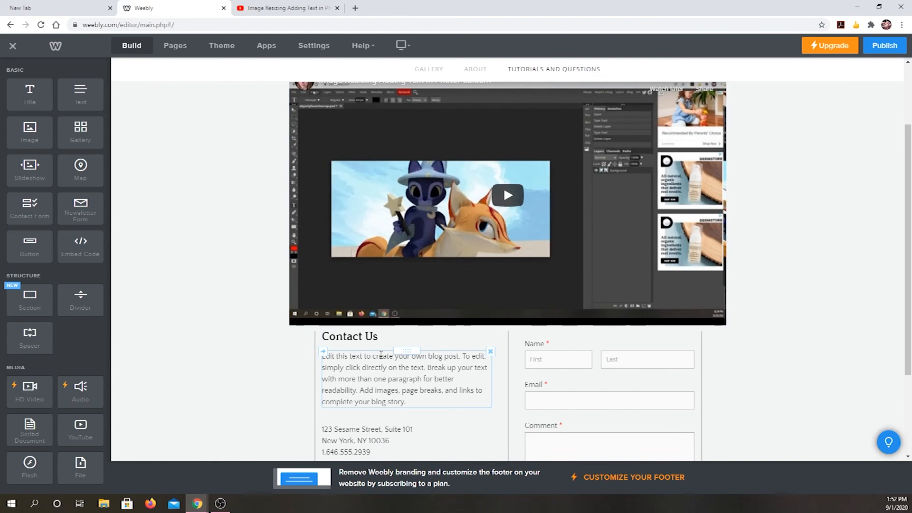
pyautogui.click(390, 336)
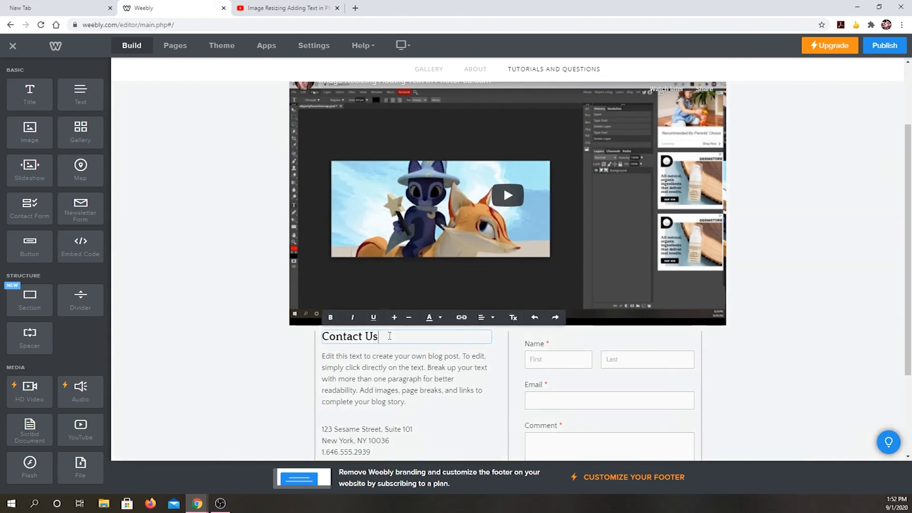
pyautogui.press('BackSpace')
pyautogui.press('BackSpace')
pyautogui.scroll(-3, 460, 417)
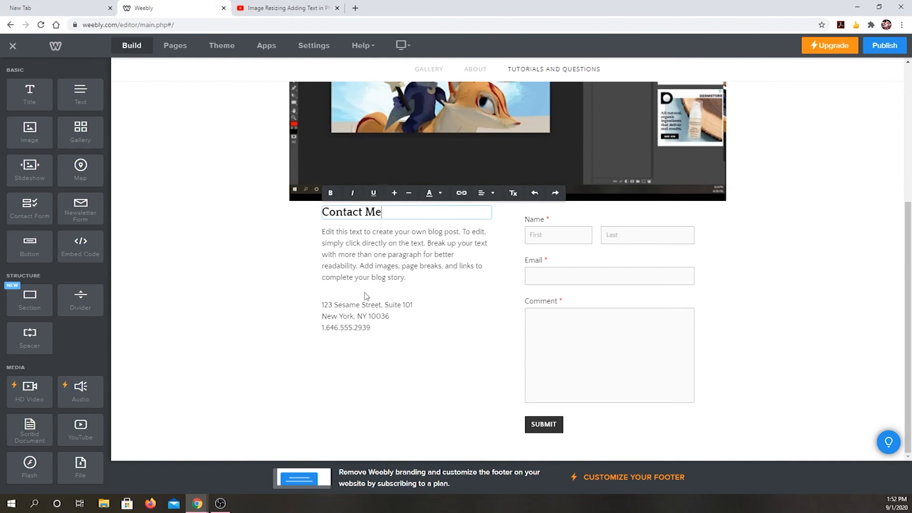
# Step: Publish the website using a subdomain of Weebly.com as its address
pyautogui.scroll(4, 409, 328)
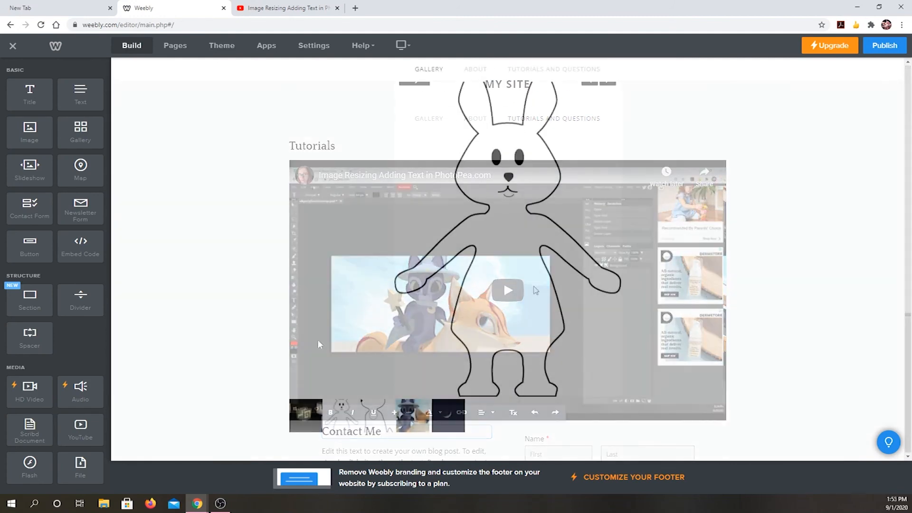
pyautogui.scroll(10, 716, 214)
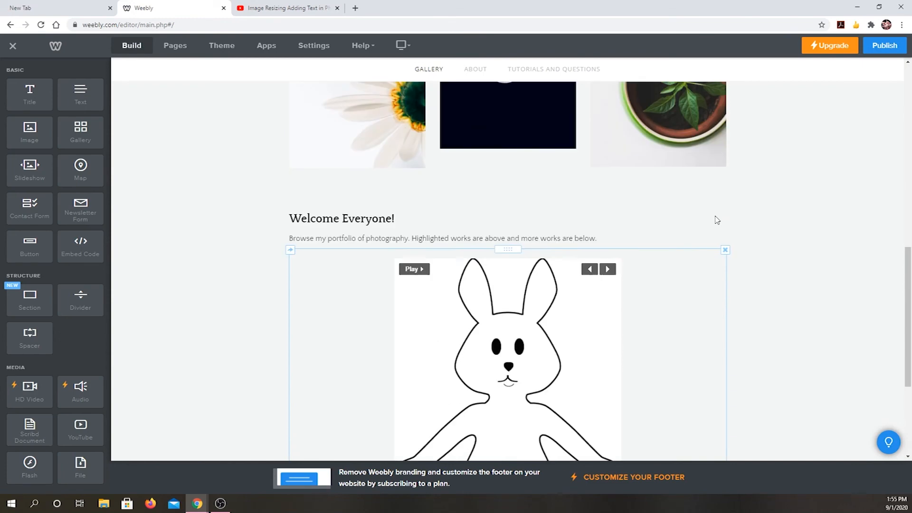
pyautogui.scroll(2, 697, 231)
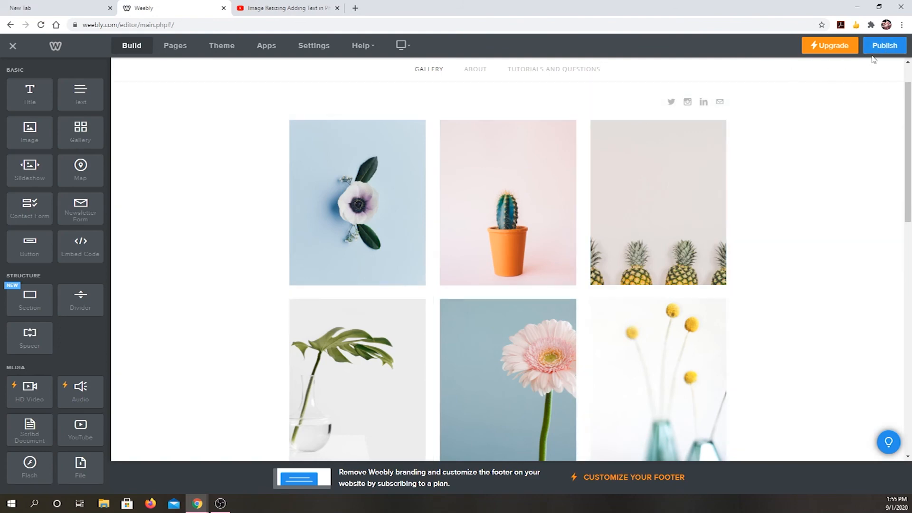
pyautogui.click(883, 46)
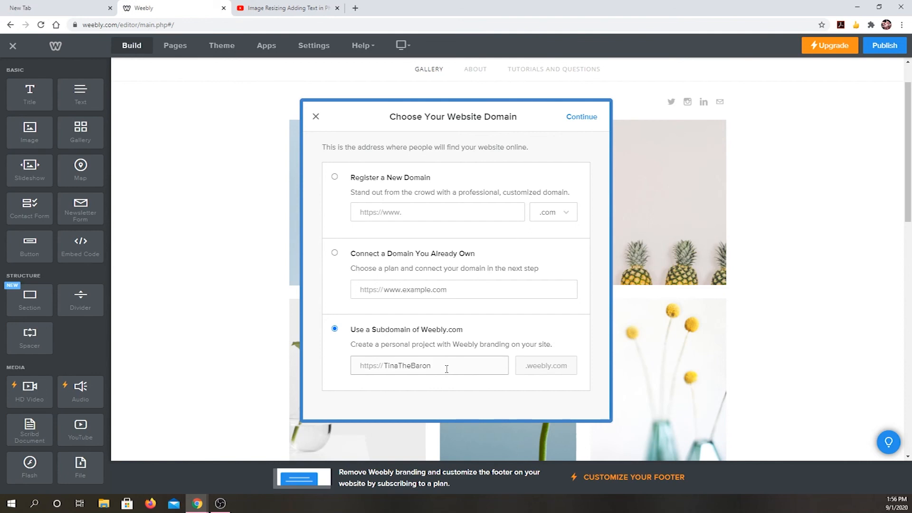
pyautogui.click(582, 117)
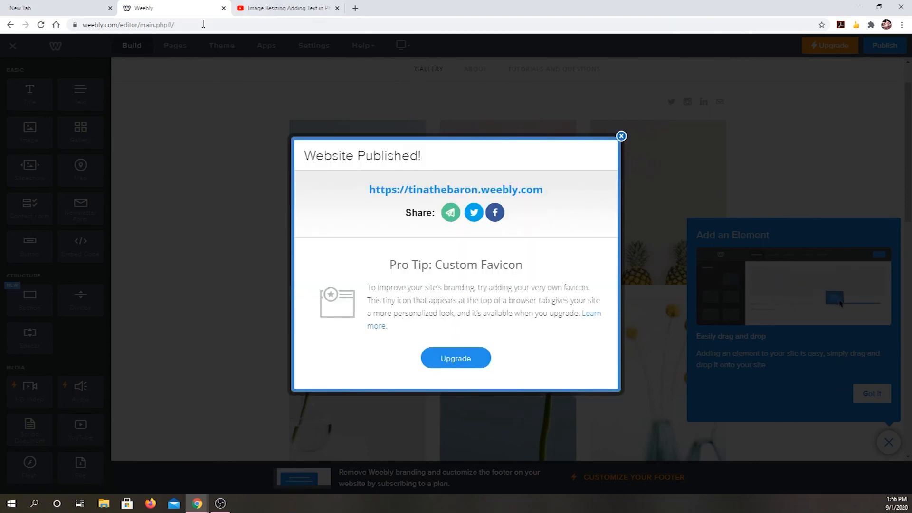
# Step: Open the published website from its link and look over the Gallery page's photo grid and slideshow
pyautogui.click(85, 28)
pyautogui.moveTo(85, 27); pyautogui.dragTo(224, 30)
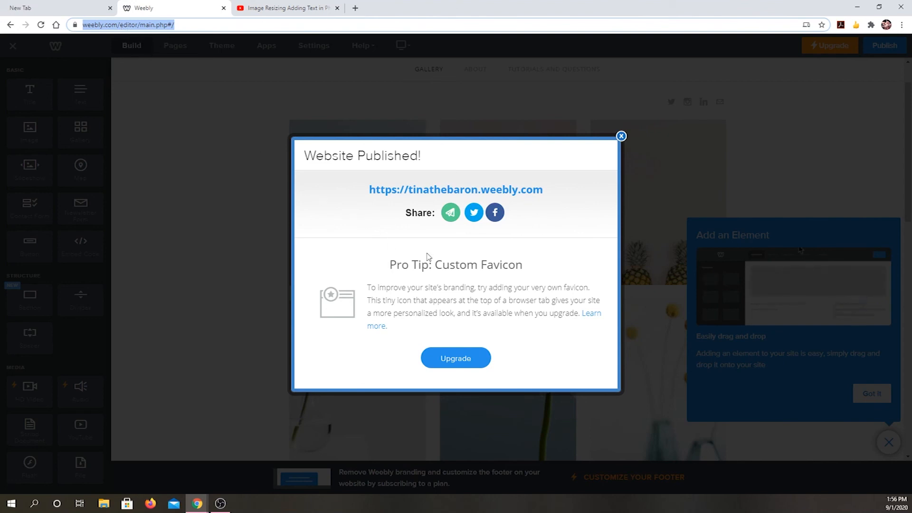
pyautogui.click(474, 191)
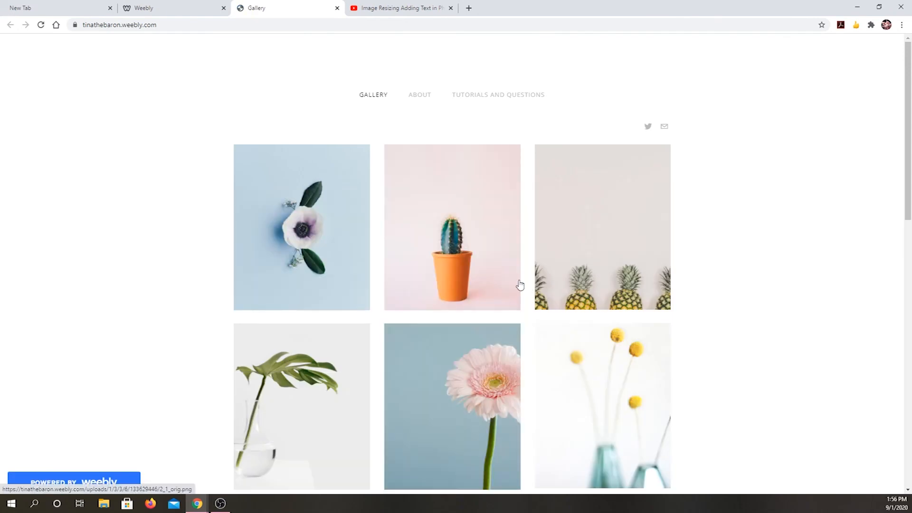
pyautogui.scroll(-15, 546, 323)
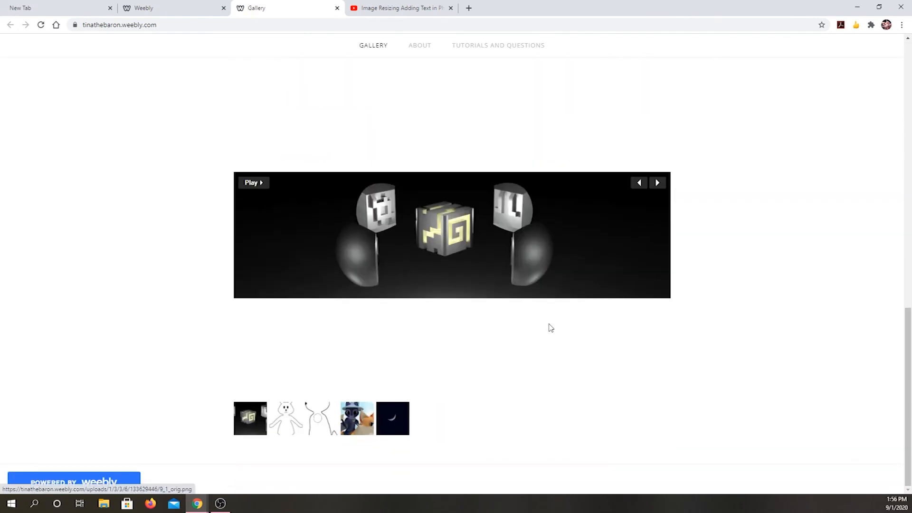
pyautogui.scroll(10, 546, 336)
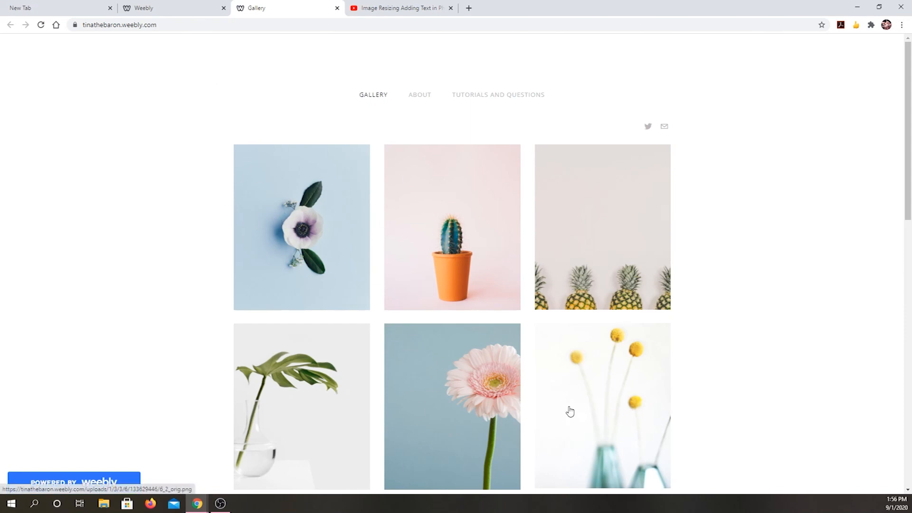
pyautogui.scroll(-5, 275, 442)
pyautogui.scroll(1, 278, 436)
pyautogui.scroll(4, 276, 437)
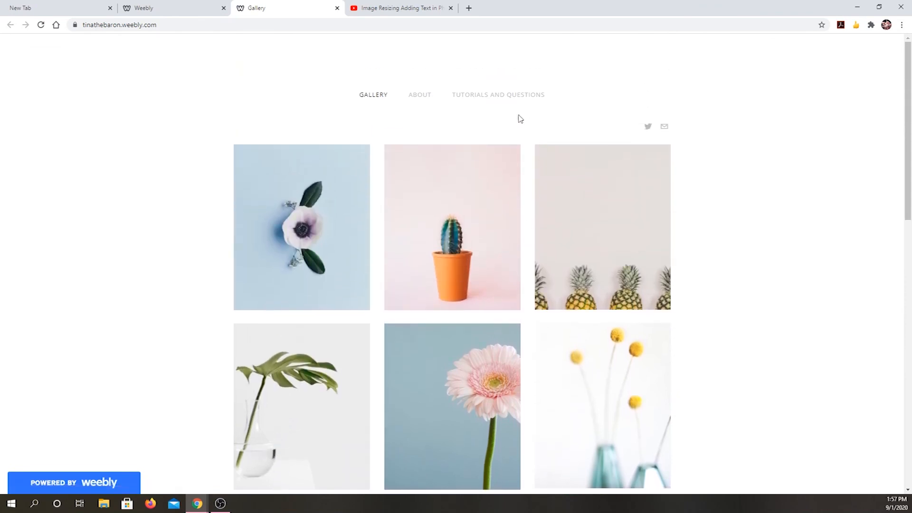